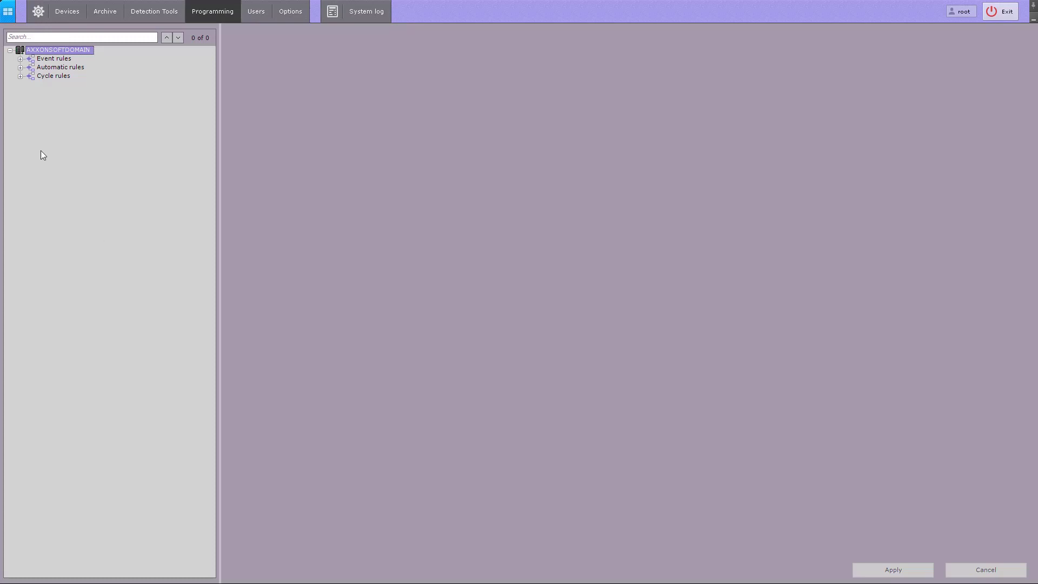
# - Examine the existing event, automatic and cycle rules in the domain's programming tree
pyautogui.click(20, 59)
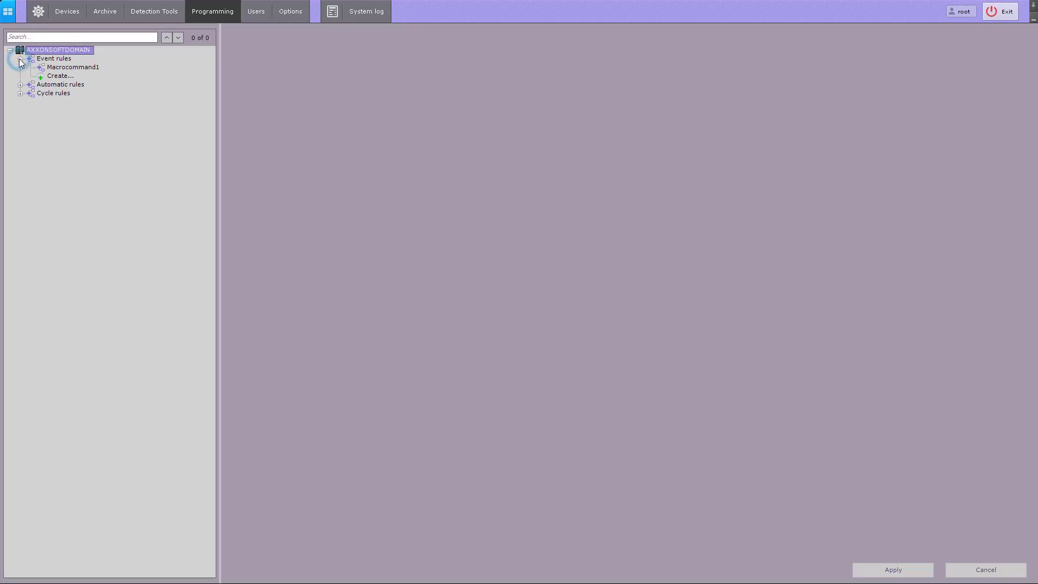
pyautogui.click(21, 85)
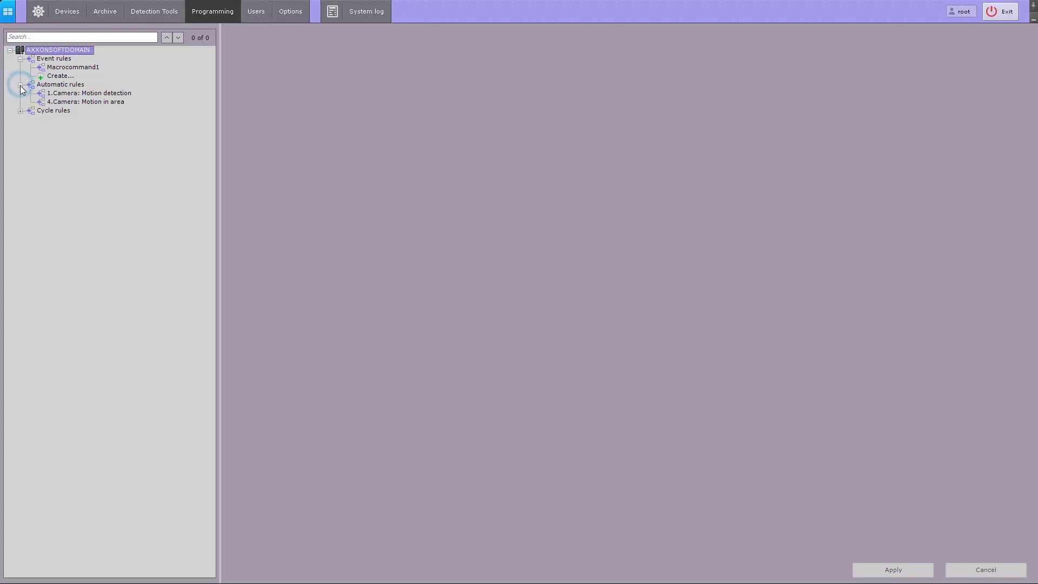
pyautogui.click(20, 111)
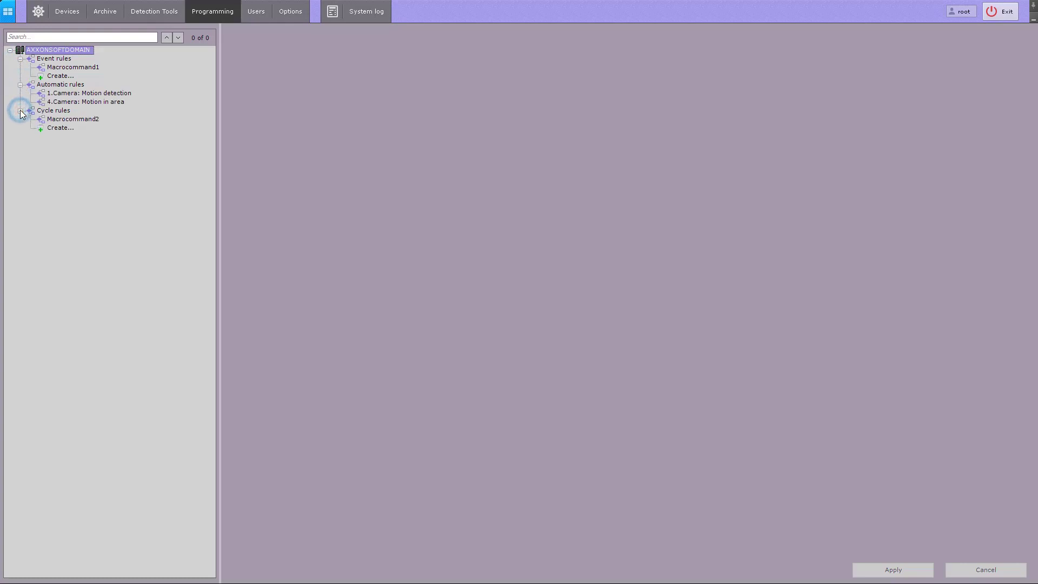
pyautogui.click(54, 86)
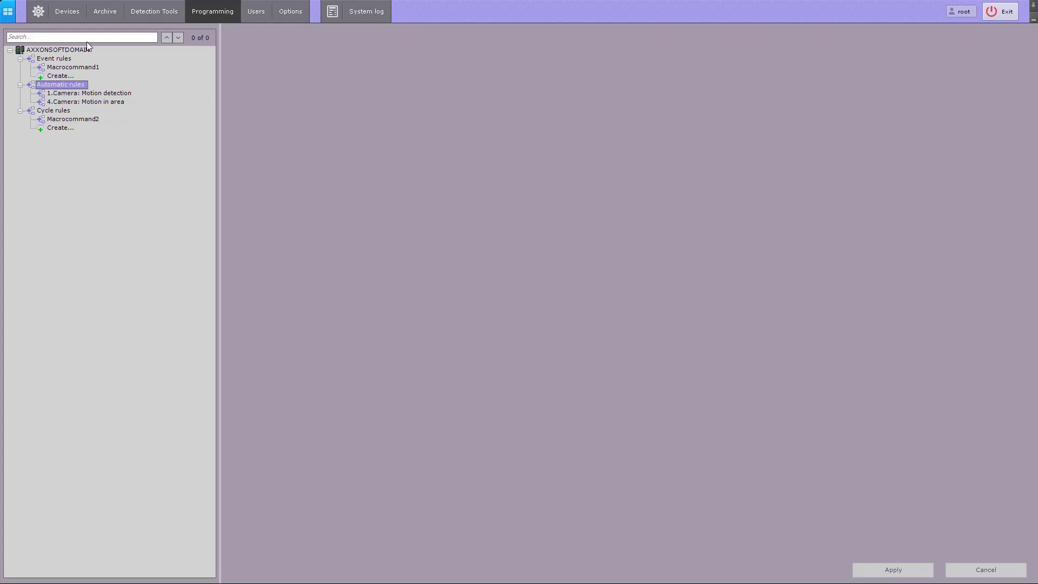
# - Review the Motion detection settings of 2.Camera and 1.Camera, and check the list of automatic rules
pyautogui.click(139, 12)
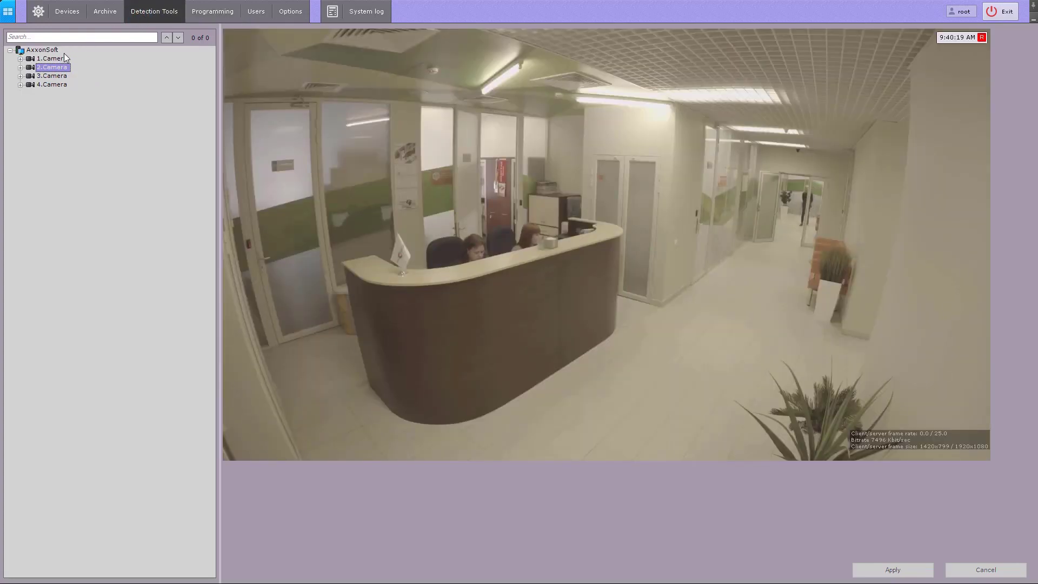
pyautogui.click(21, 67)
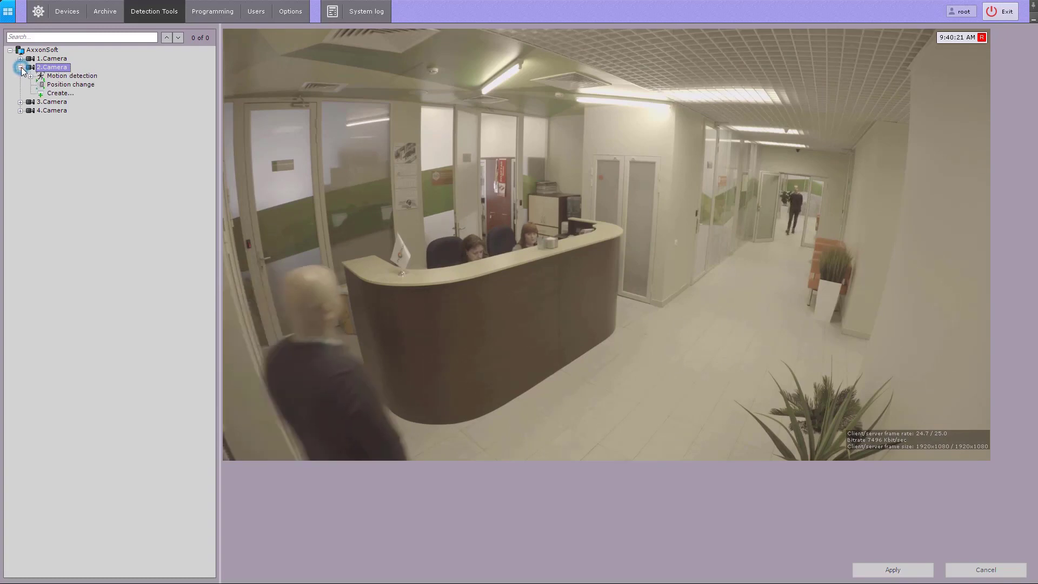
pyautogui.click(59, 78)
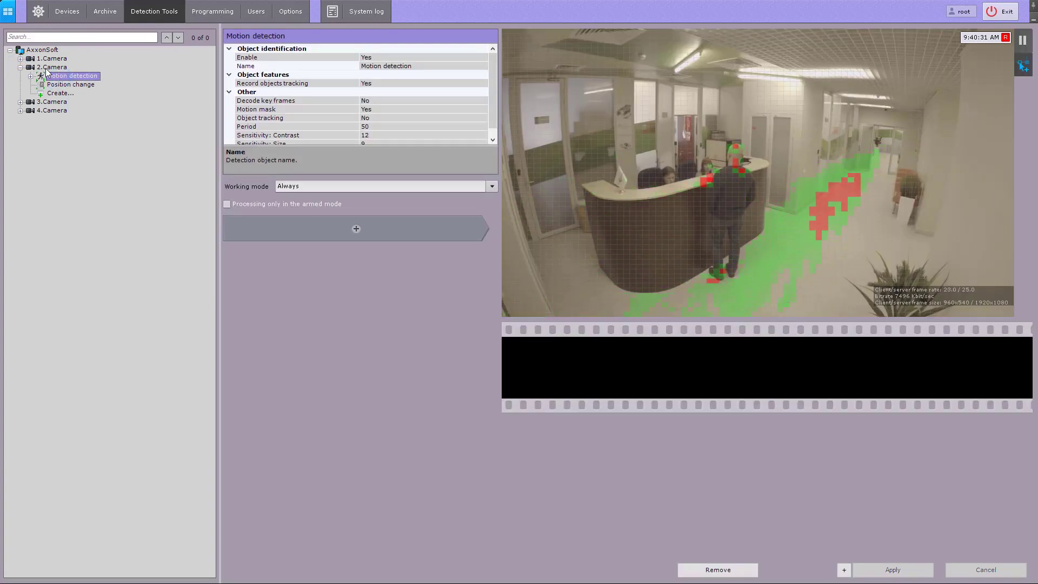
pyautogui.click(20, 58)
pyautogui.click(72, 67)
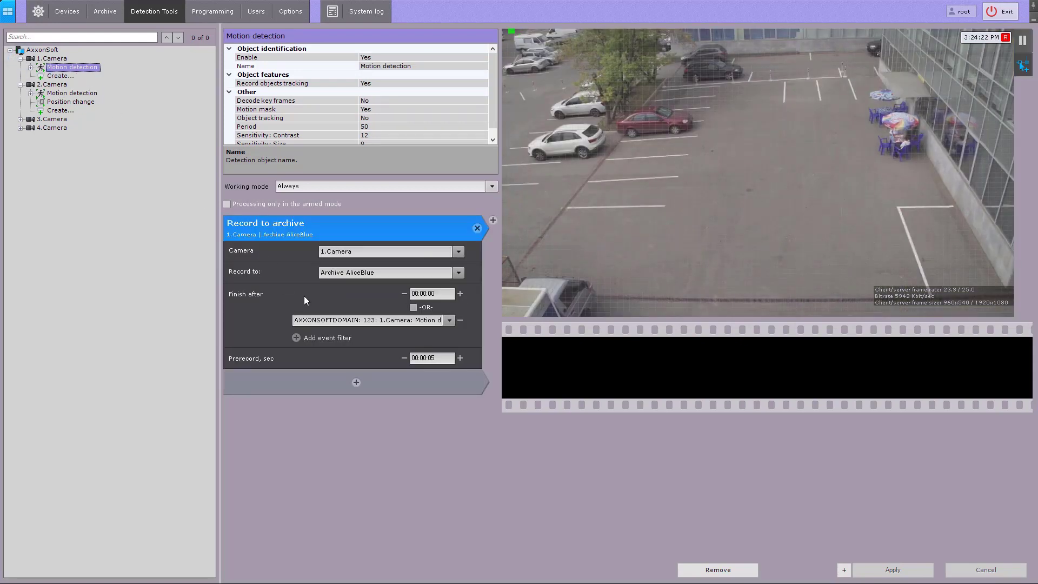
pyautogui.click(210, 15)
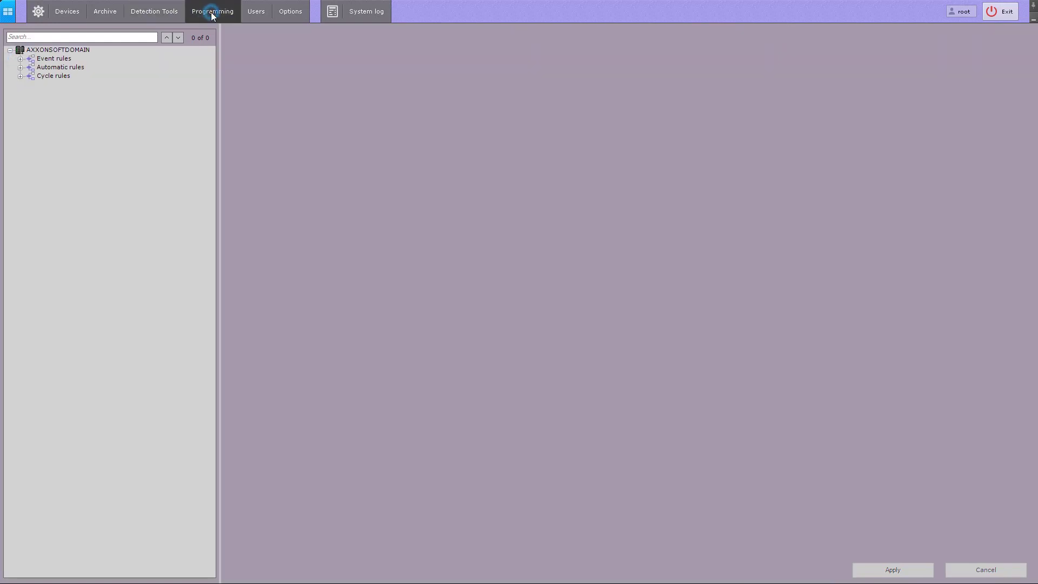
pyautogui.click(21, 68)
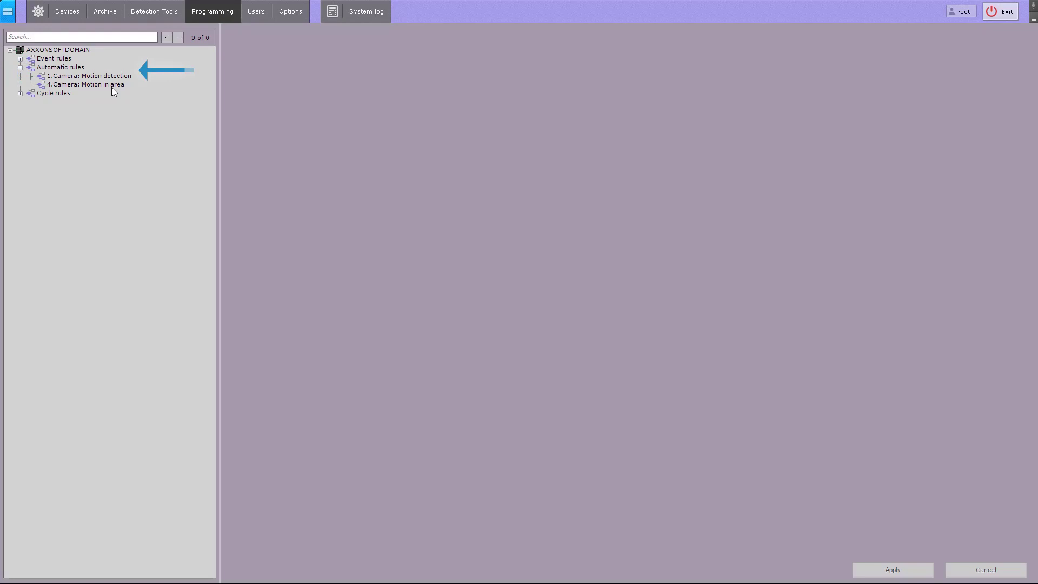
# - Keep the working mode of 2.Camera's Motion detection at Always and add a Camera: Start recording action to it
pyautogui.click(151, 16)
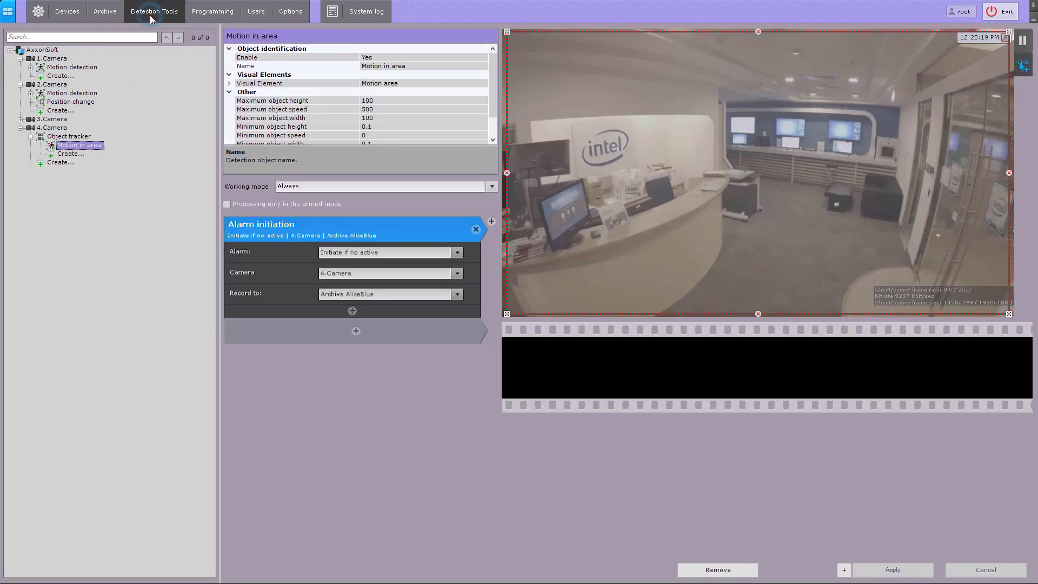
pyautogui.click(79, 93)
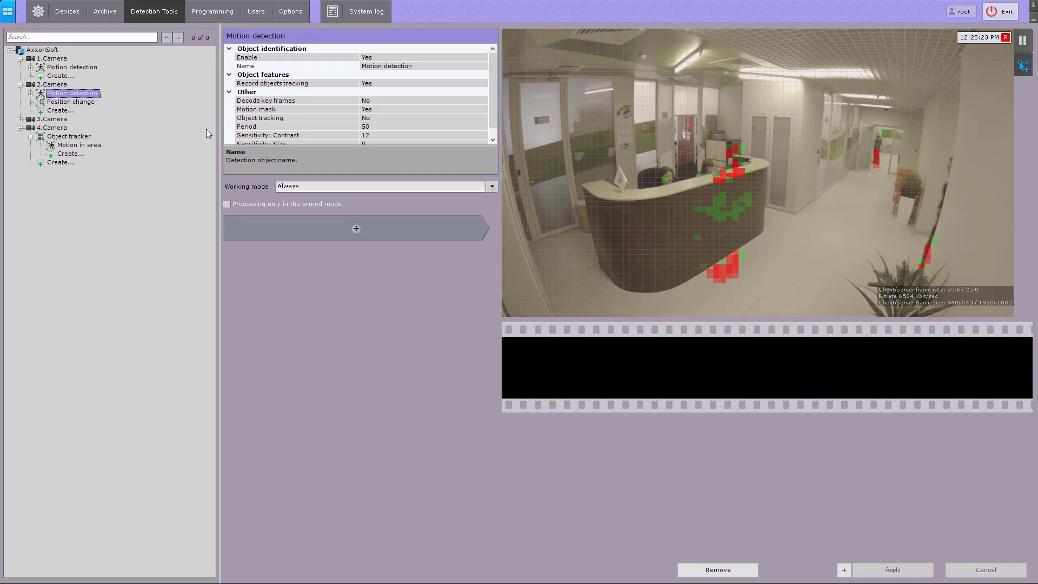
pyautogui.click(490, 187)
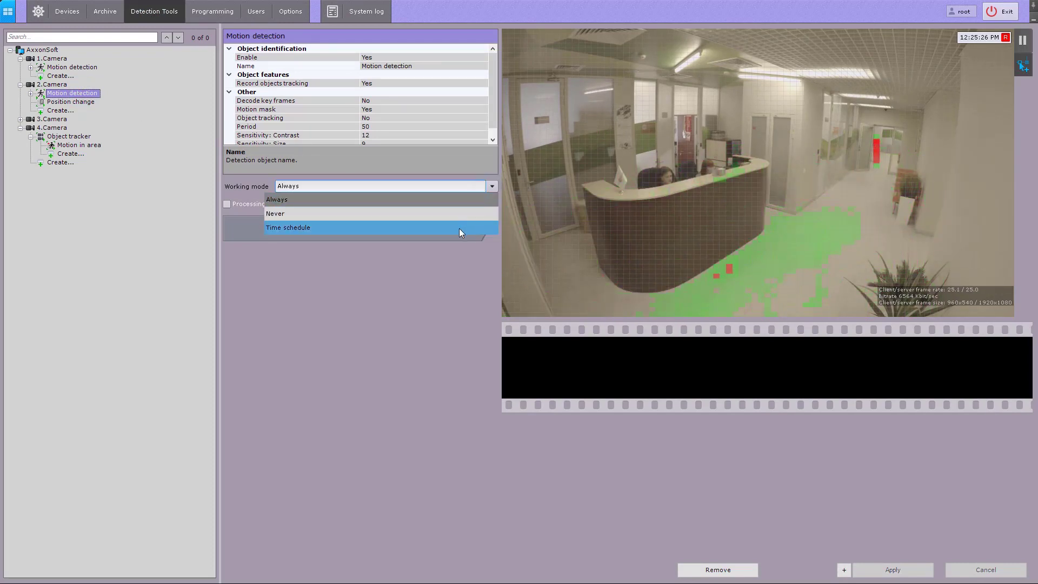
pyautogui.click(450, 202)
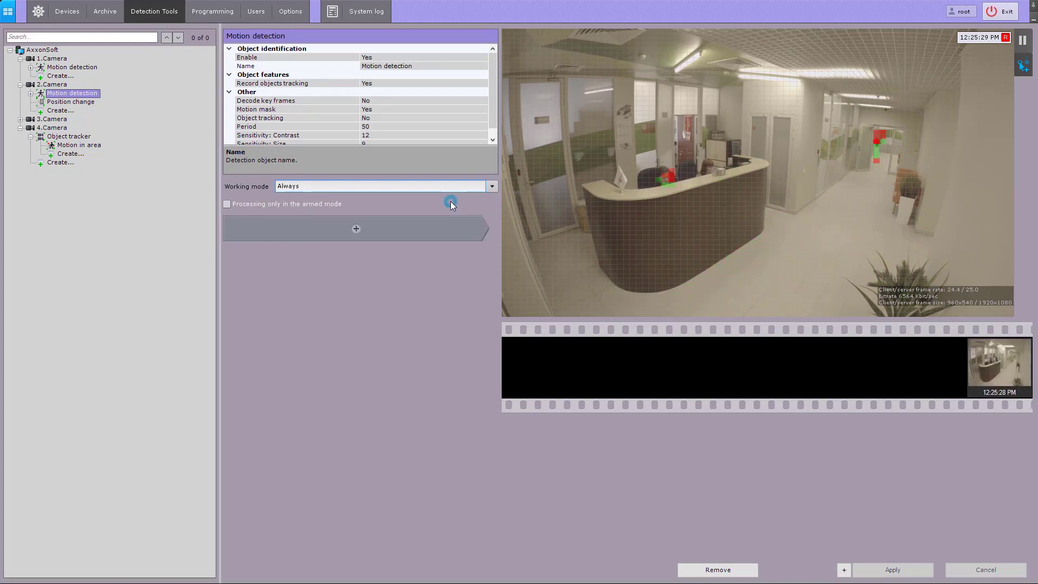
pyautogui.click(356, 229)
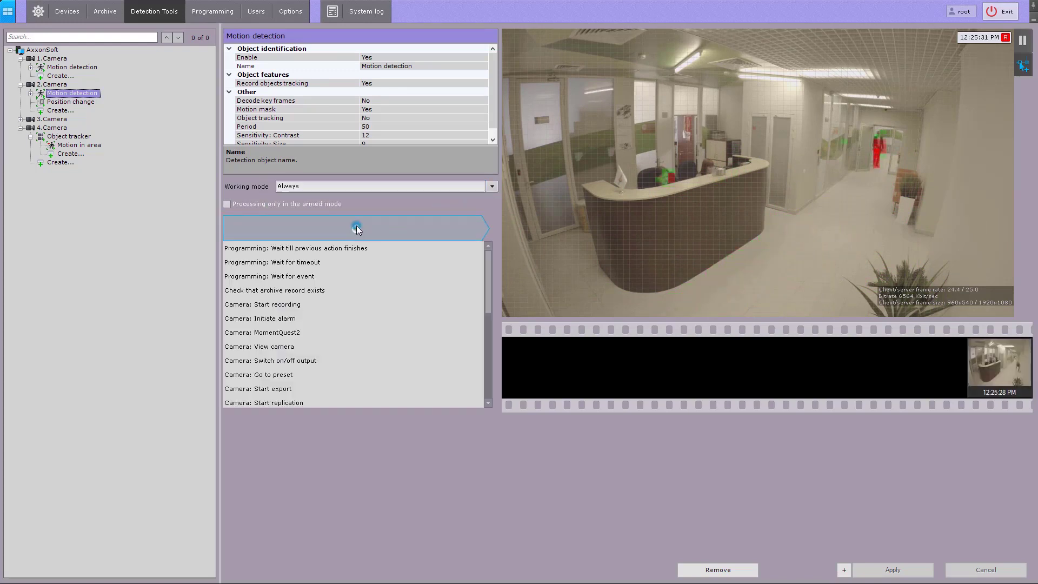
pyautogui.click(353, 304)
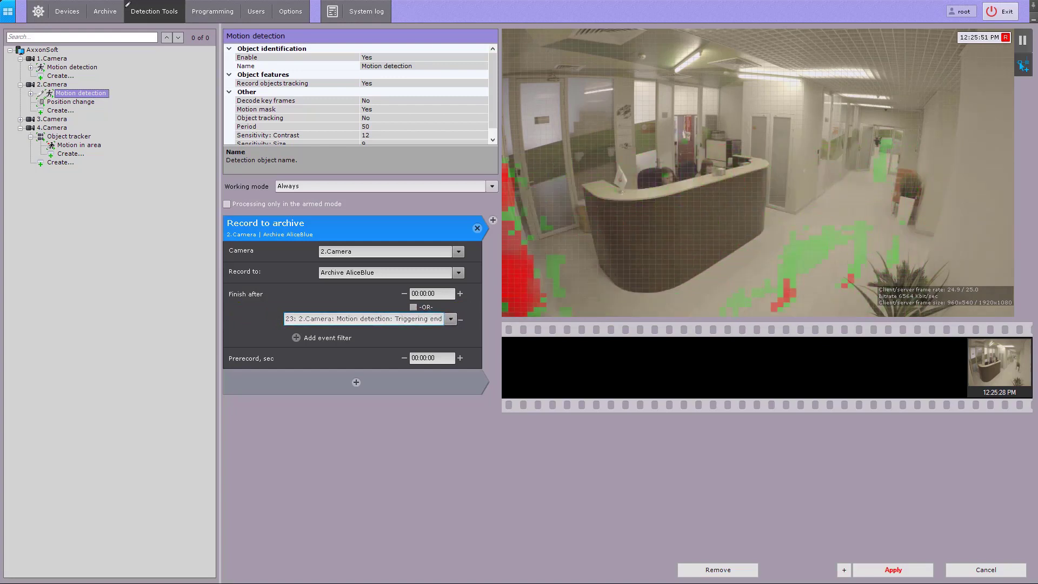
# - Set the prerecord time of 2.Camera's Record to archive action to 5 seconds and apply the changes
pyautogui.click(472, 320)
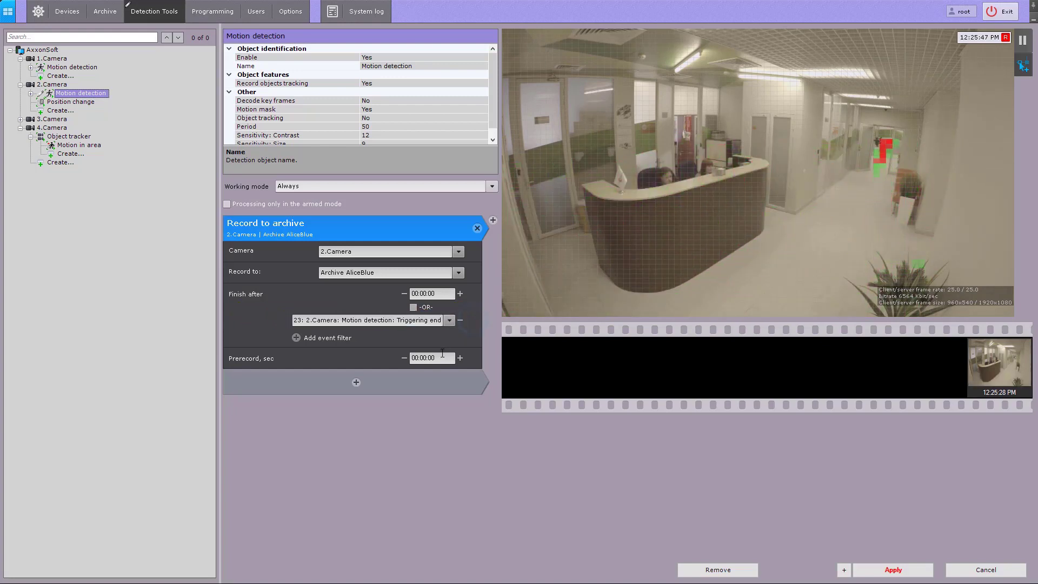
pyautogui.click(439, 356)
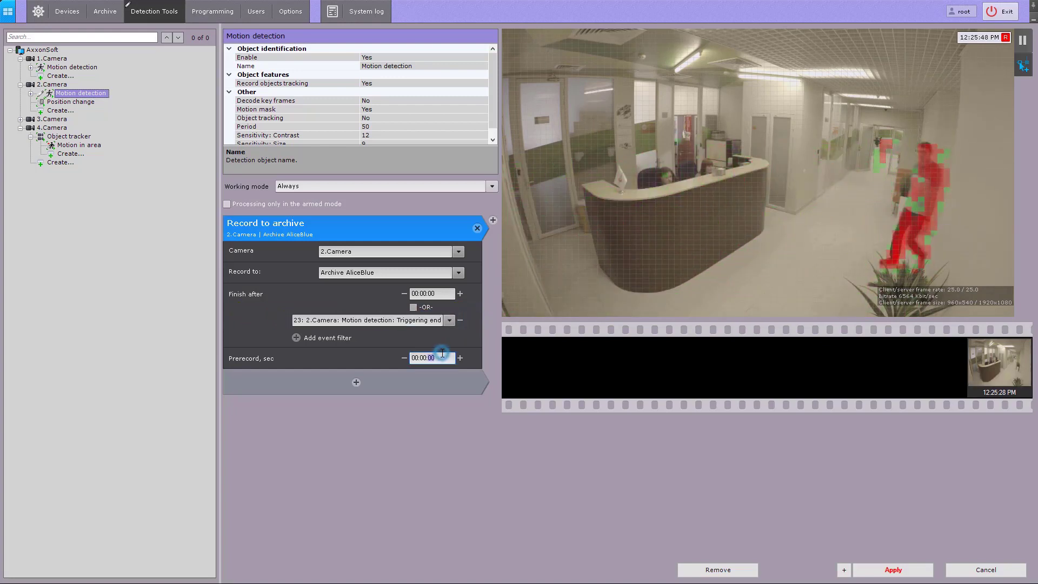
pyautogui.click(460, 358)
pyautogui.click(460, 358)
pyautogui.click(460, 358)
pyautogui.click(460, 358)
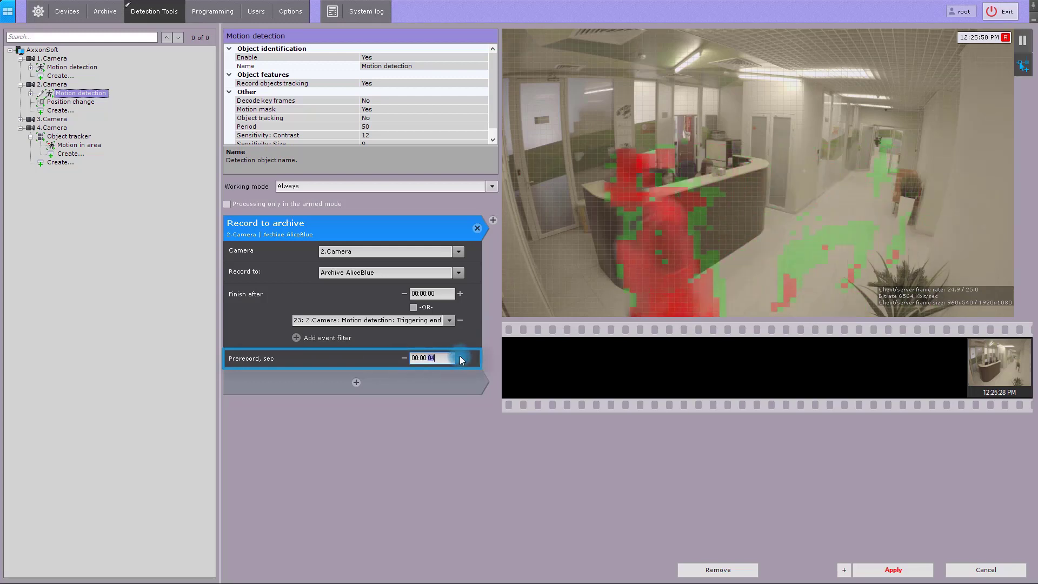
pyautogui.click(460, 357)
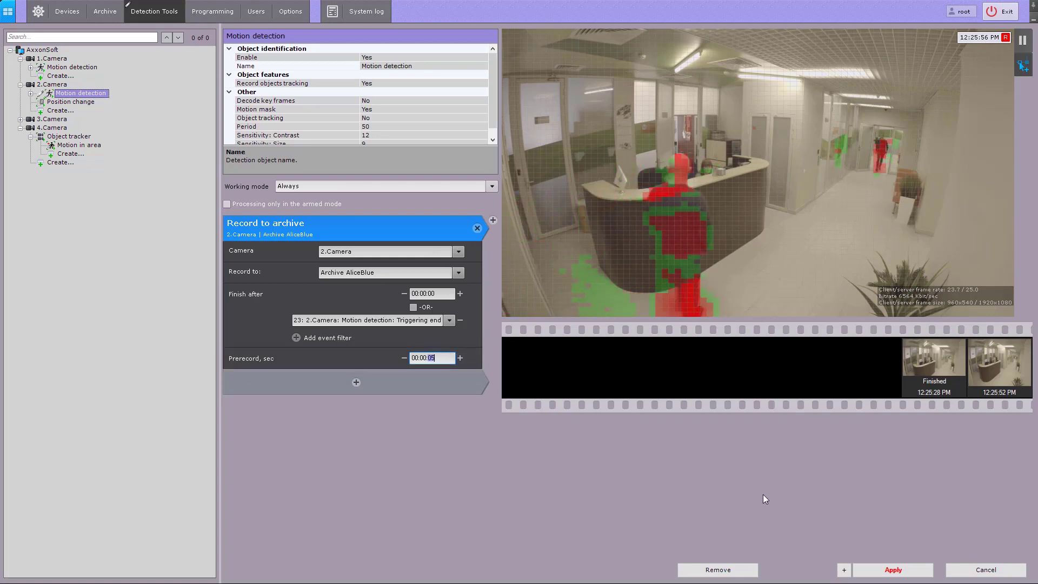
pyautogui.click(889, 569)
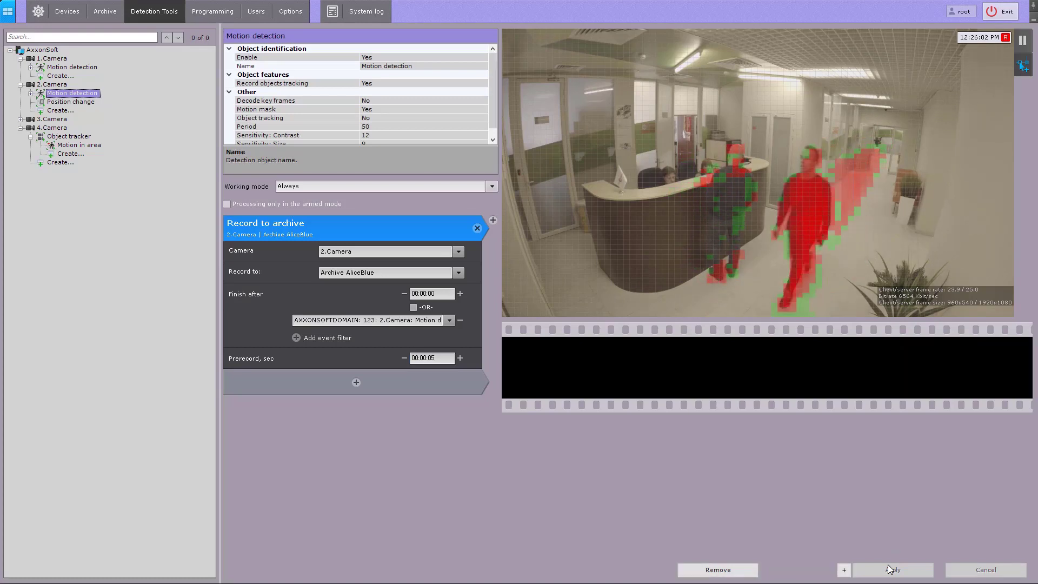
# - Create a new event rule in the programming settings, keeping its working mode at Always
pyautogui.click(213, 13)
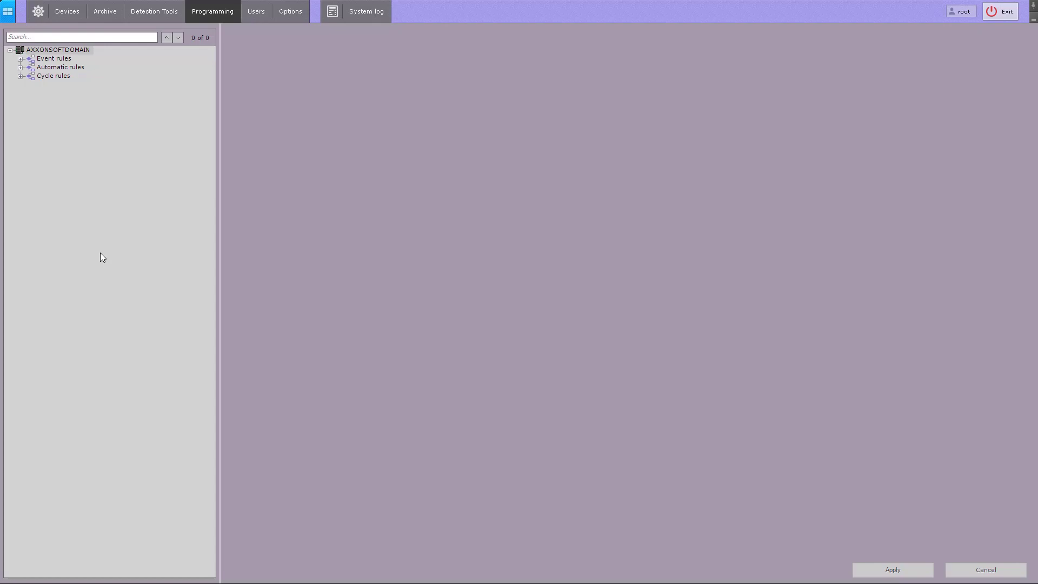
pyautogui.click(20, 58)
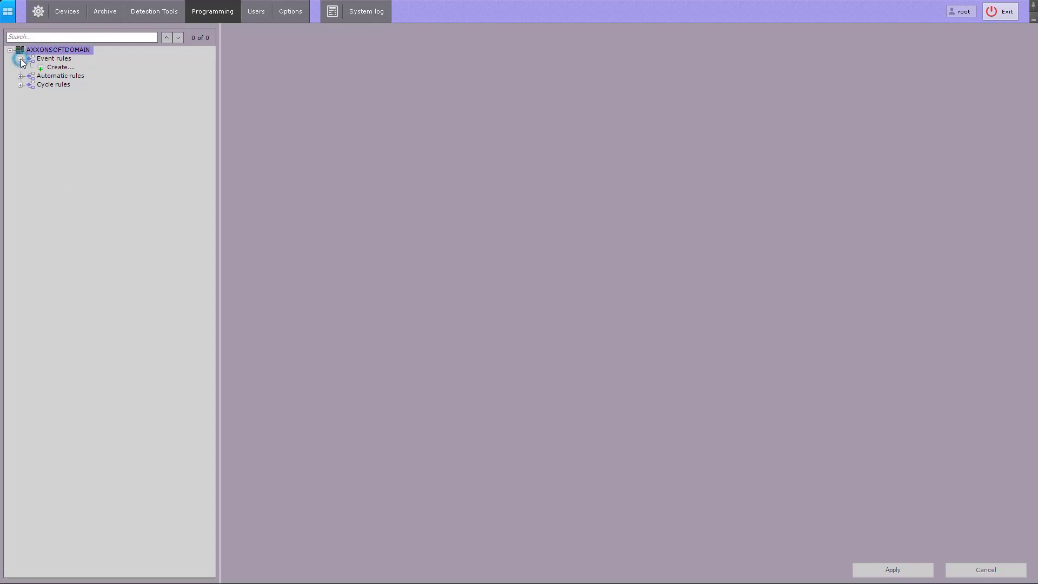
pyautogui.click(54, 69)
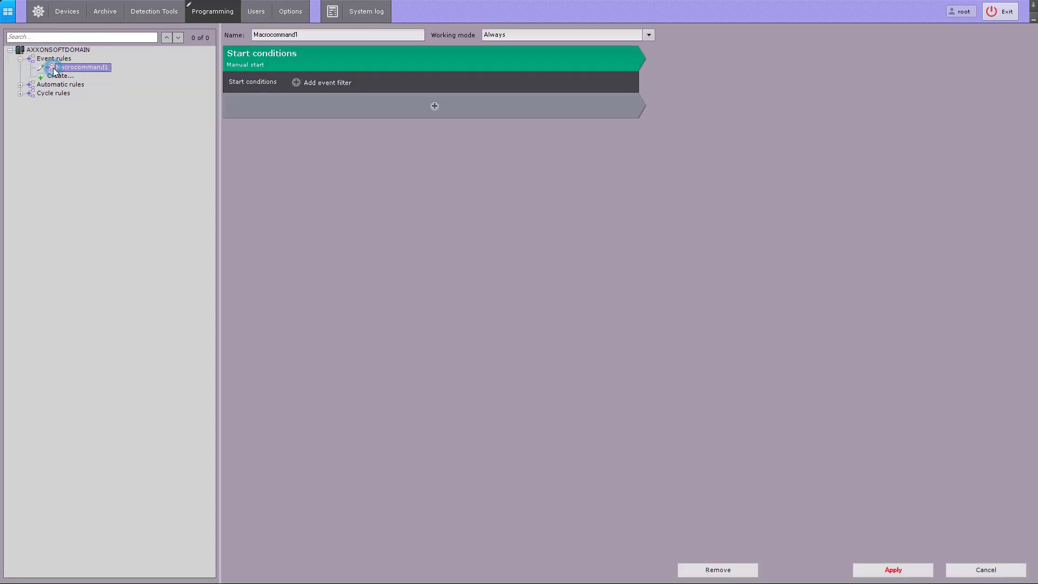
pyautogui.click(285, 100)
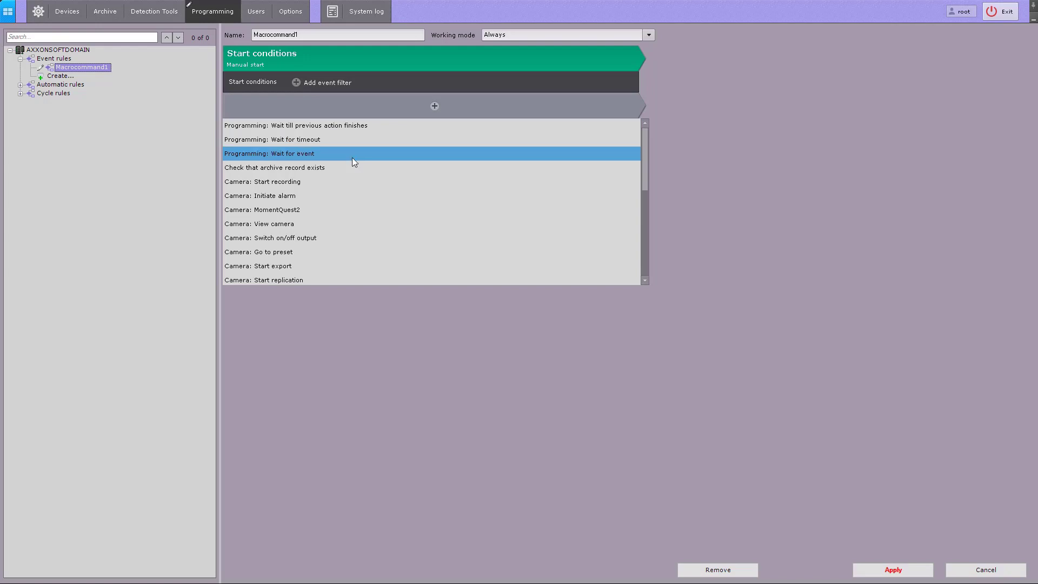
pyautogui.click(642, 93)
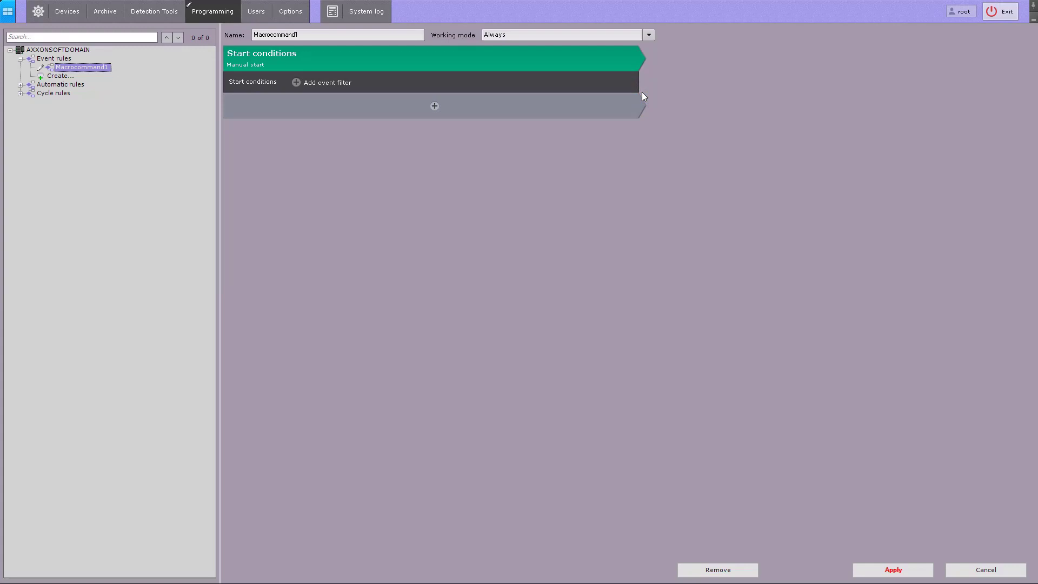
pyautogui.click(642, 34)
pyautogui.click(624, 48)
# - Add an event filter to Macrocommand1's start conditions and set it to the Signal lost event of 4.Camera
pyautogui.click(319, 83)
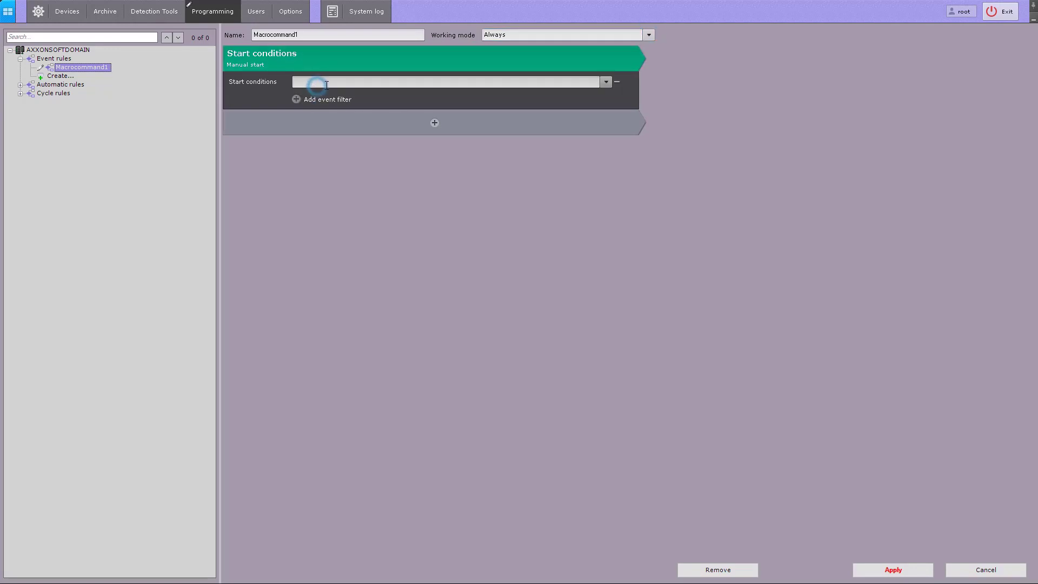
pyautogui.click(605, 82)
pyautogui.click(297, 109)
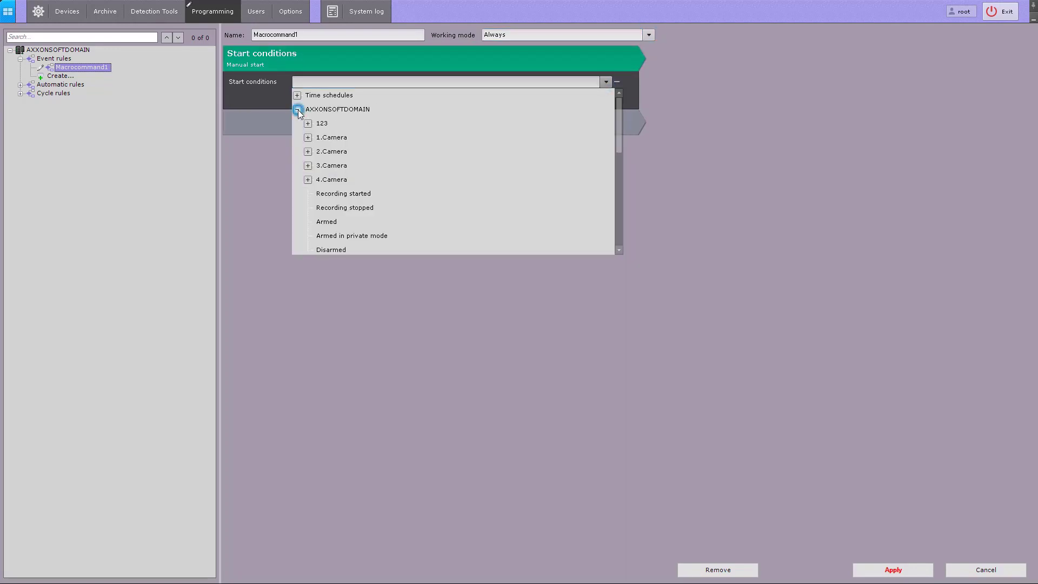
pyautogui.click(307, 180)
pyautogui.scroll(-3, 309, 203)
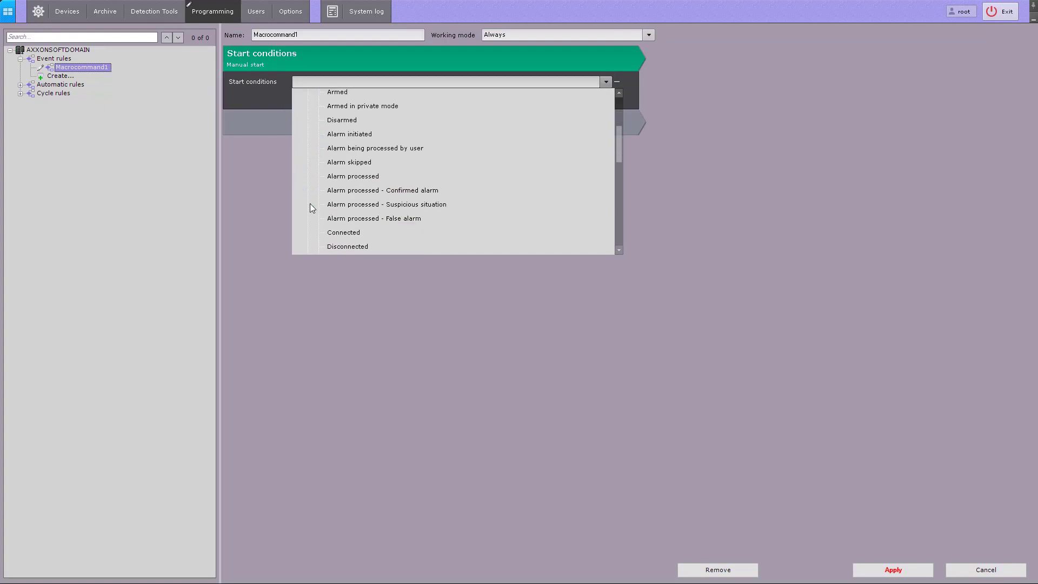
pyautogui.click(338, 196)
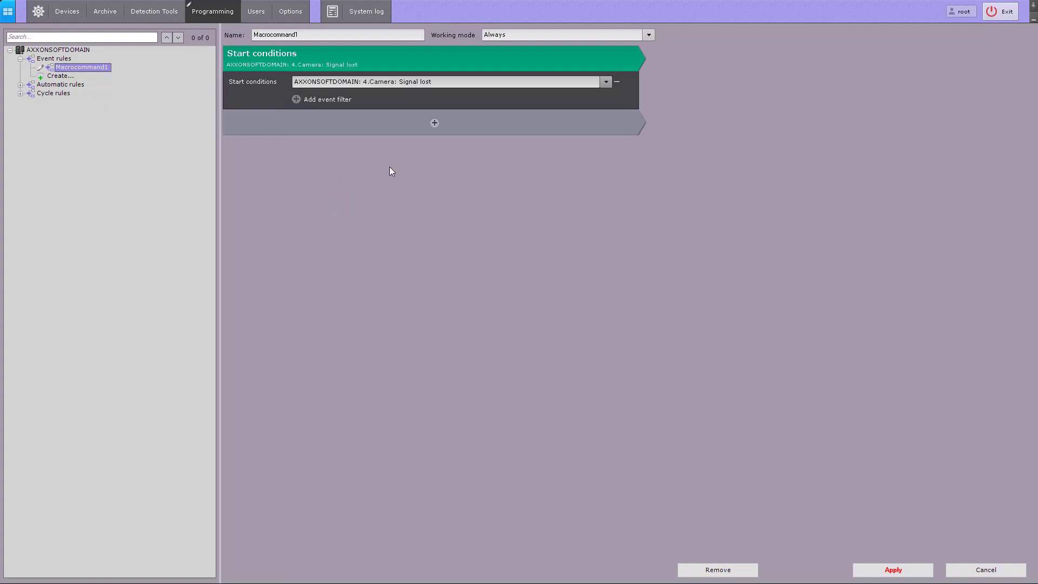
# - Add a Voice notification from client action to Macrocommand1
pyautogui.click(433, 129)
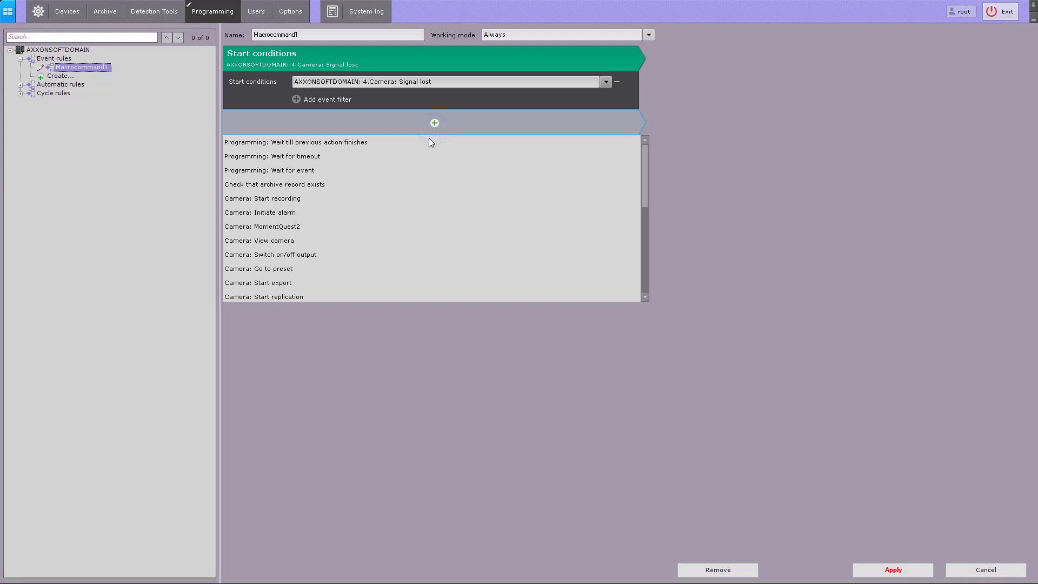
pyautogui.scroll(-10, 399, 235)
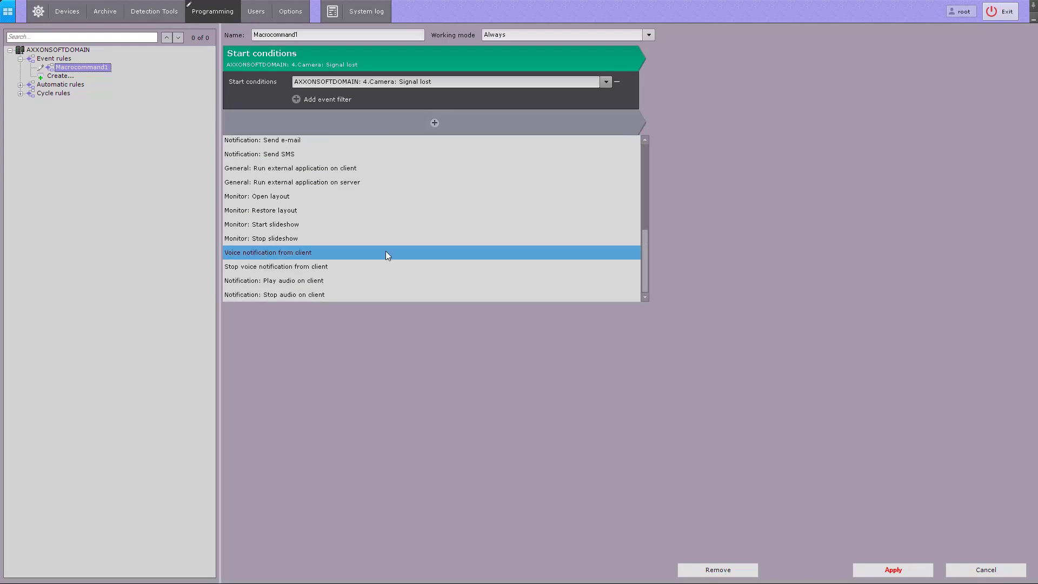
pyautogui.click(363, 288)
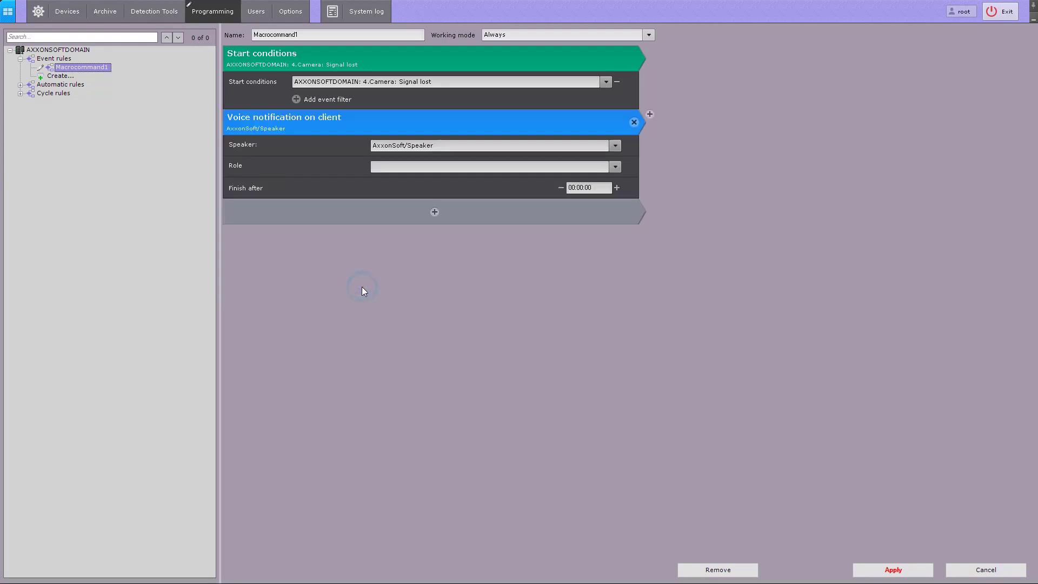
# - Configure the voice notification with speaker AxxonSoft/Speaker, role admin and a finish time of 5 seconds
pyautogui.click(615, 146)
pyautogui.click(598, 158)
pyautogui.click(614, 167)
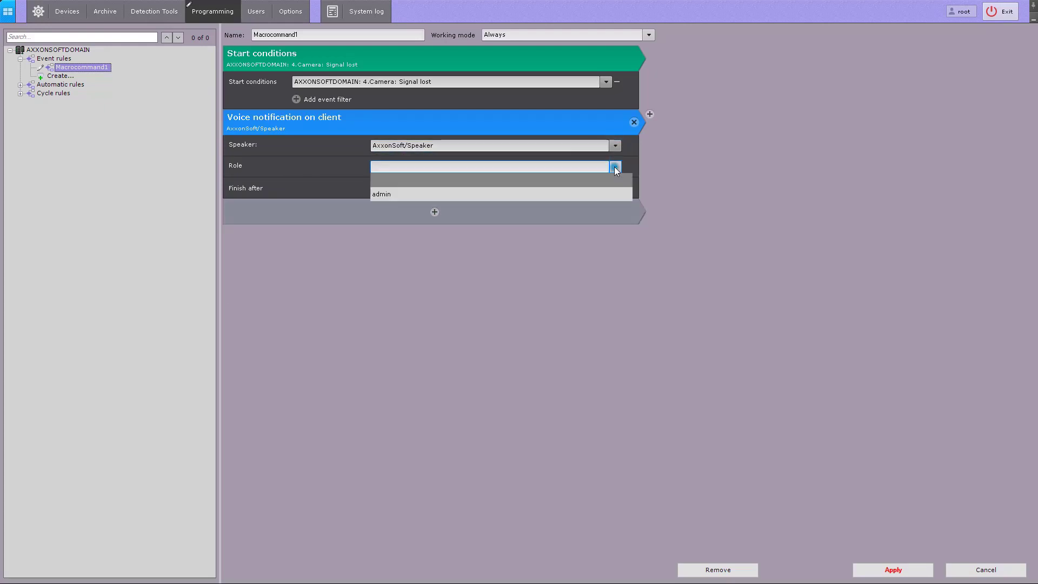
pyautogui.click(600, 194)
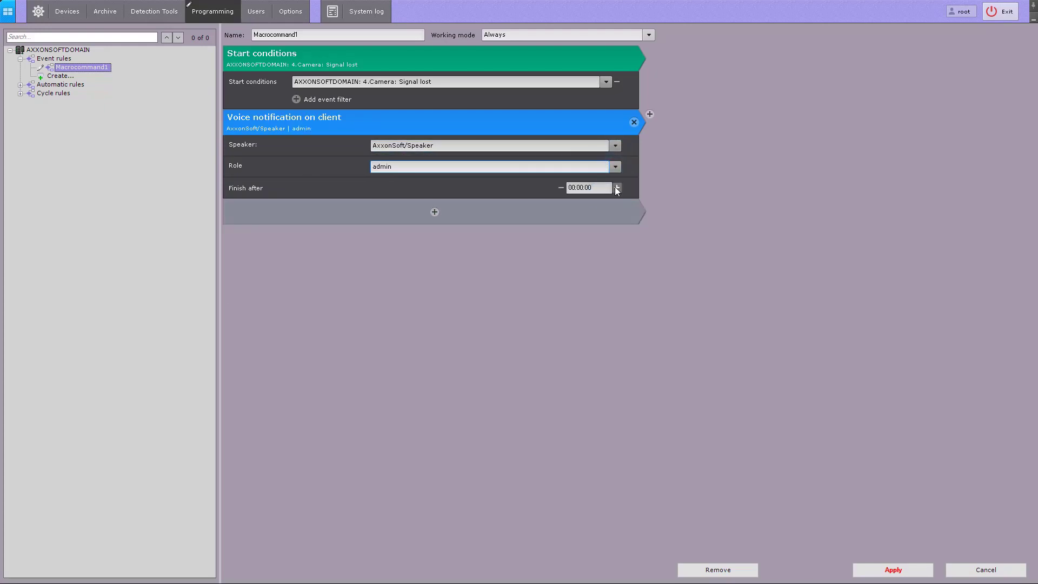
pyautogui.click(616, 189)
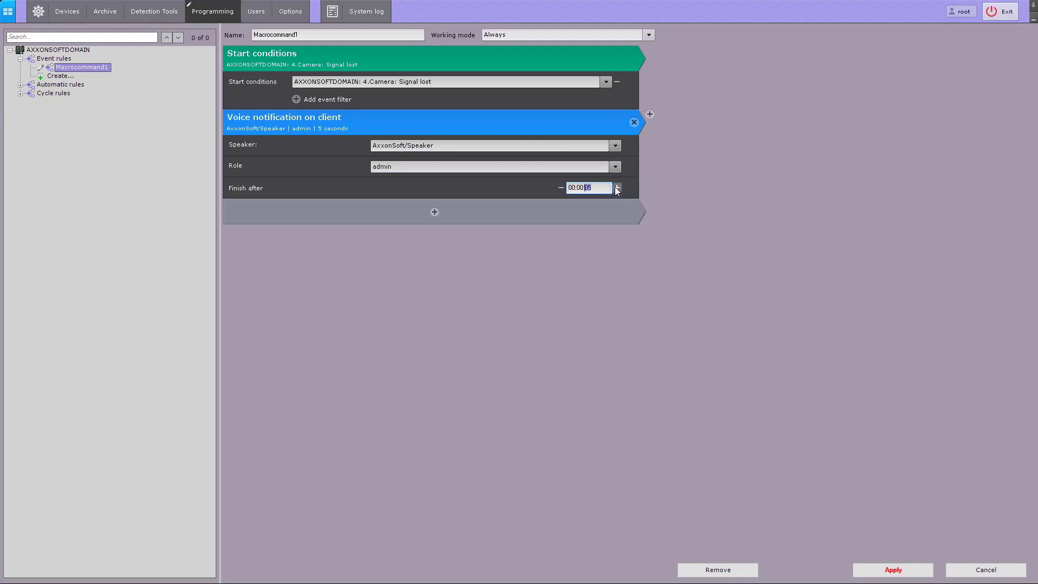
# - Apply the Macrocommand1 event rule and open the One camera layout for editing
pyautogui.click(866, 566)
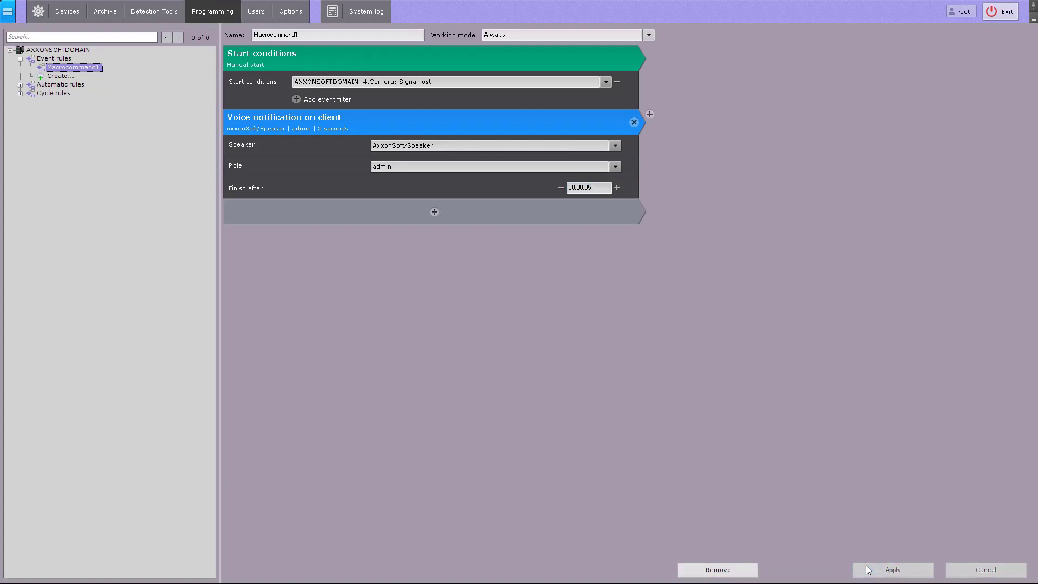
pyautogui.click(13, 14)
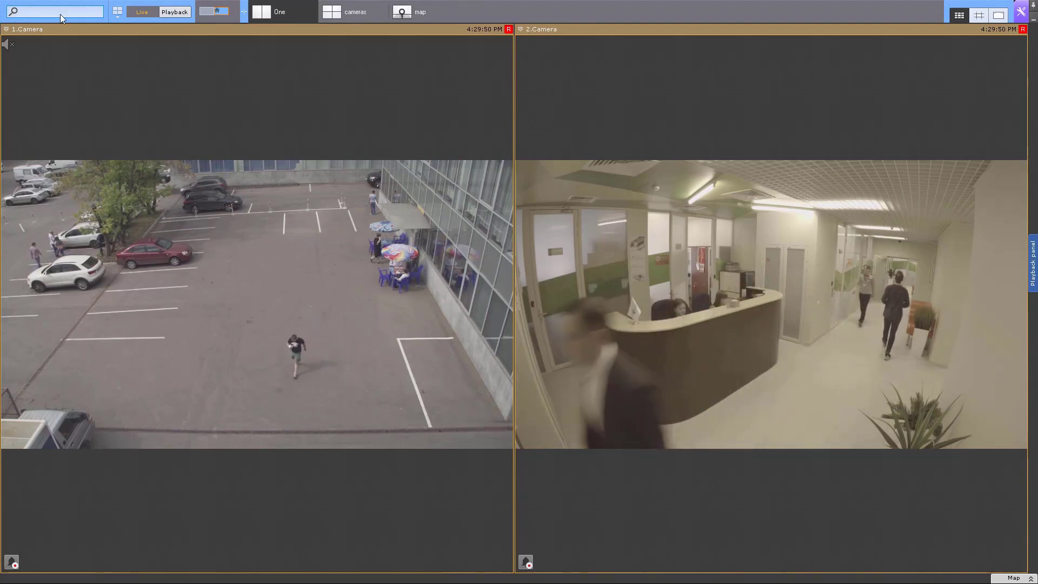
pyautogui.click(119, 14)
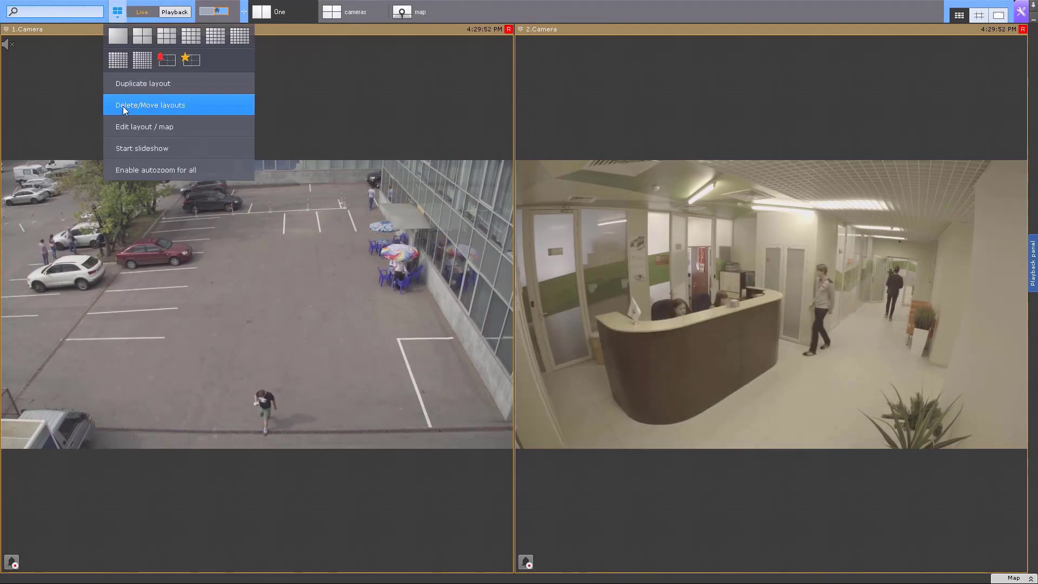
pyautogui.click(128, 129)
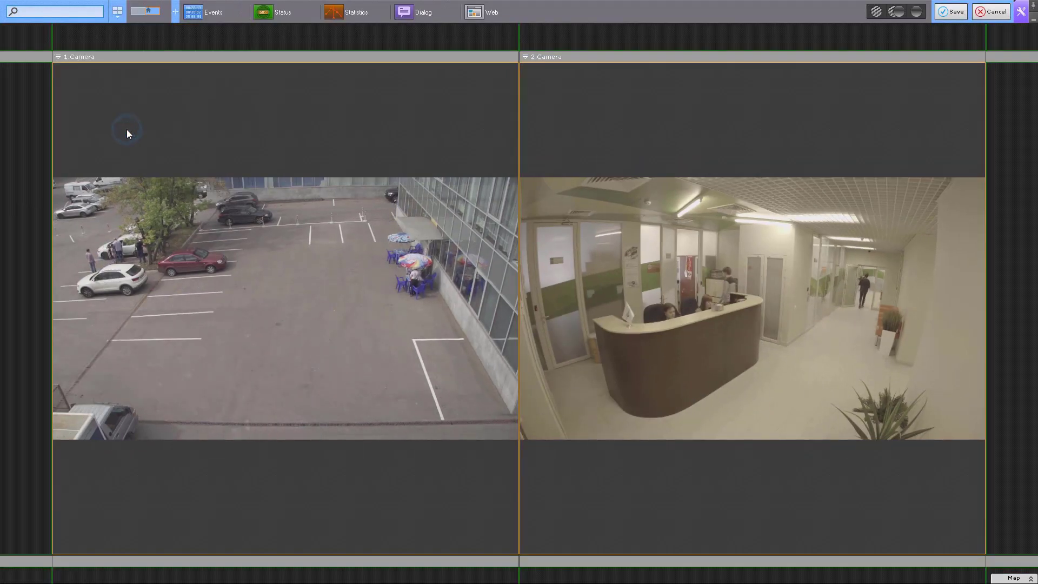
# - Add a dialog board in a new cell above 1.Camera and insert a Button element in it
pyautogui.click(148, 41)
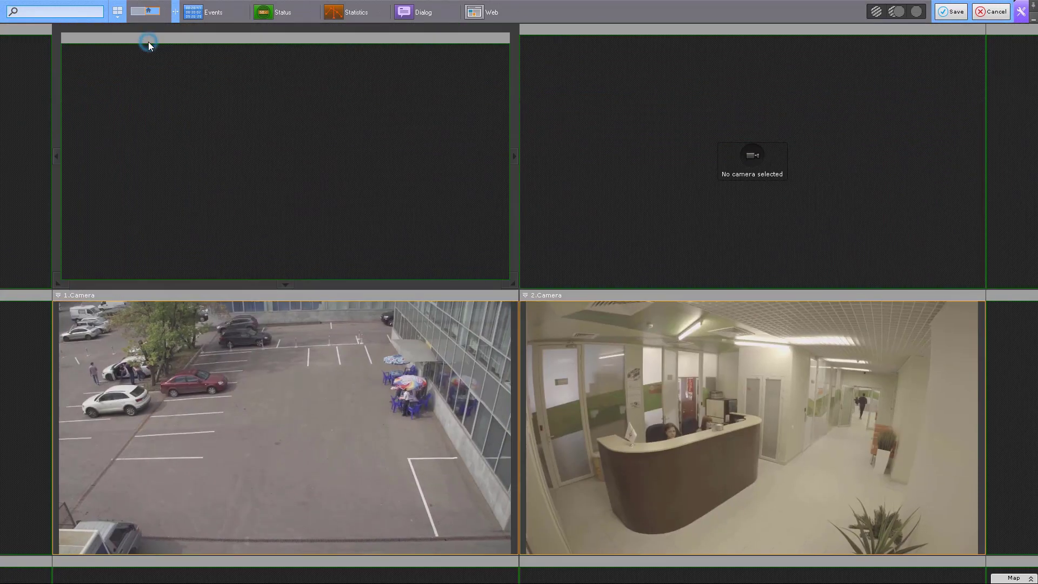
pyautogui.click(415, 18)
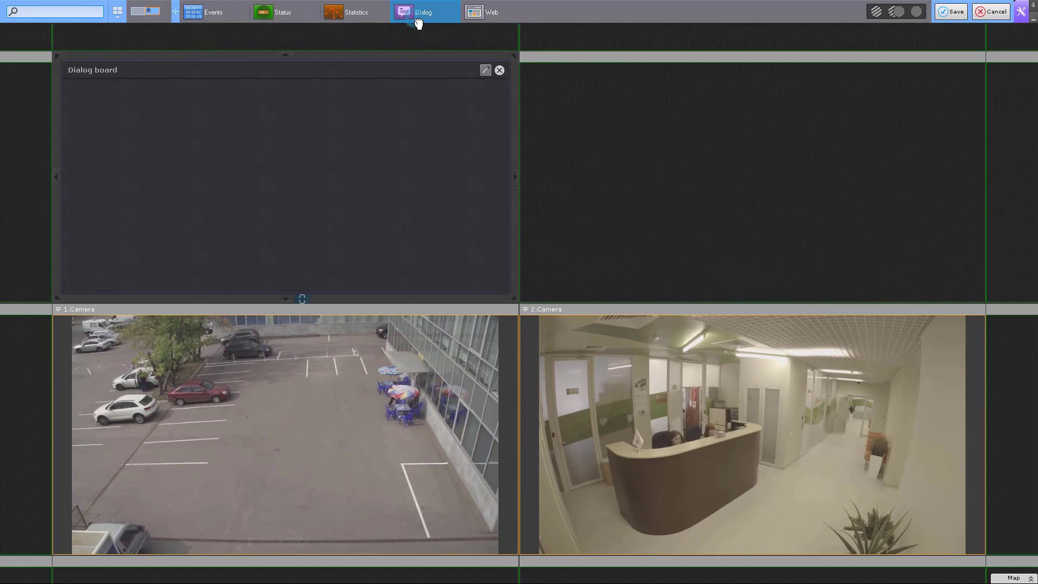
pyautogui.click(485, 70)
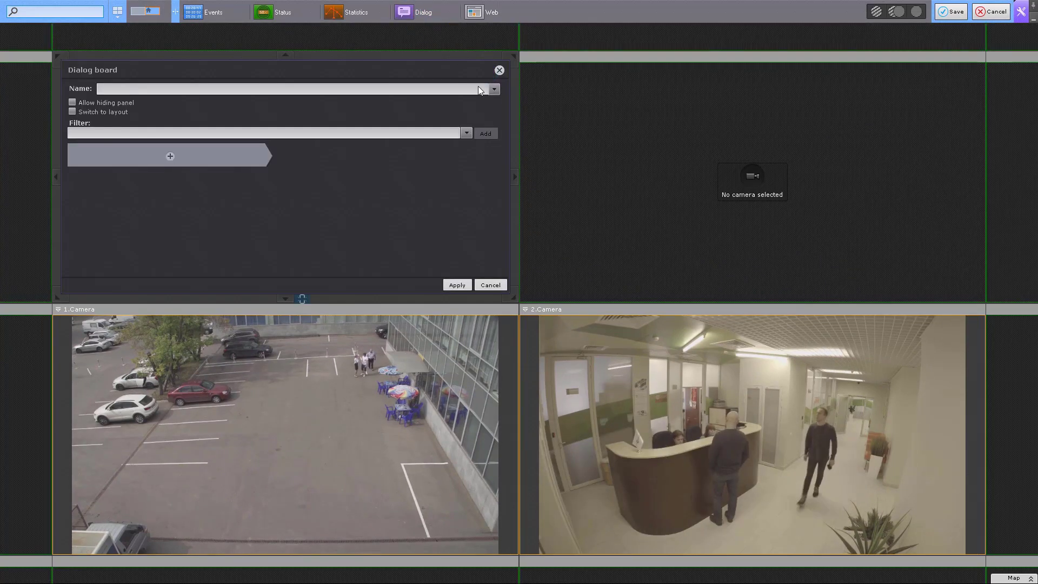
pyautogui.click(259, 151)
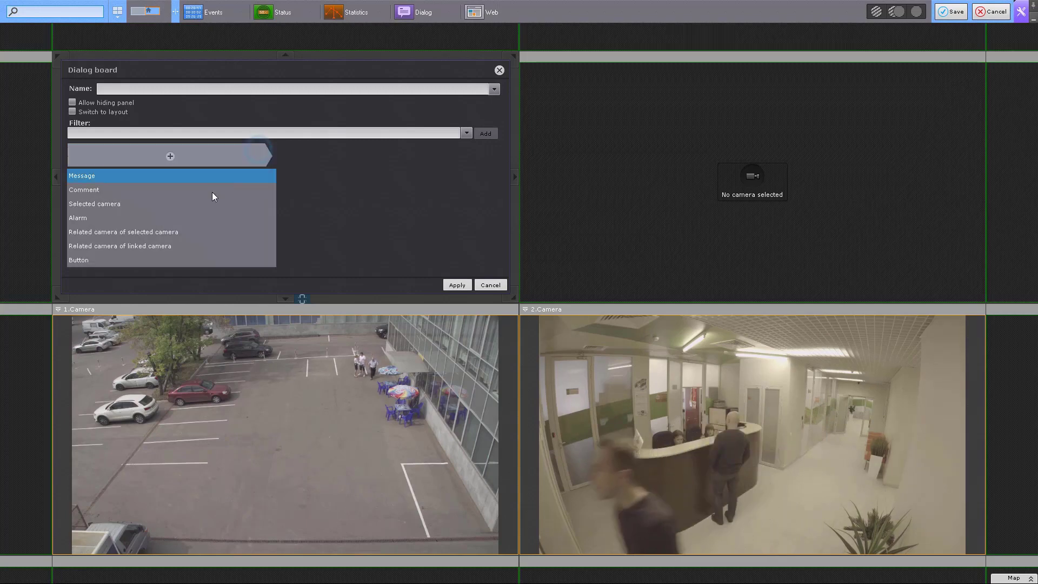
pyautogui.click(168, 259)
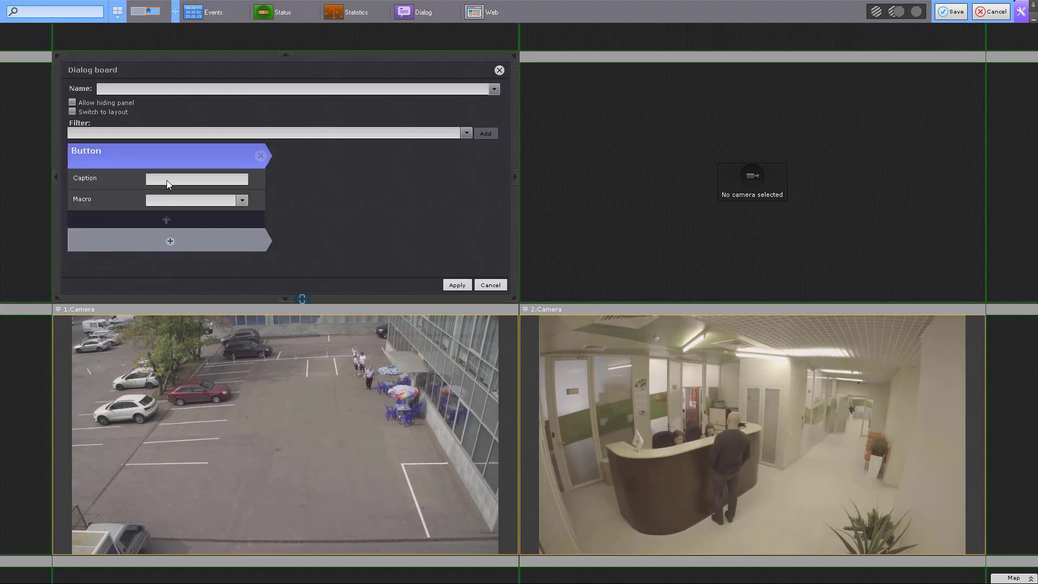
# - Give the dialog board's button the caption Button and assign Macrocommand1 as its macro
pyautogui.click(167, 180)
pyautogui.write('Button')
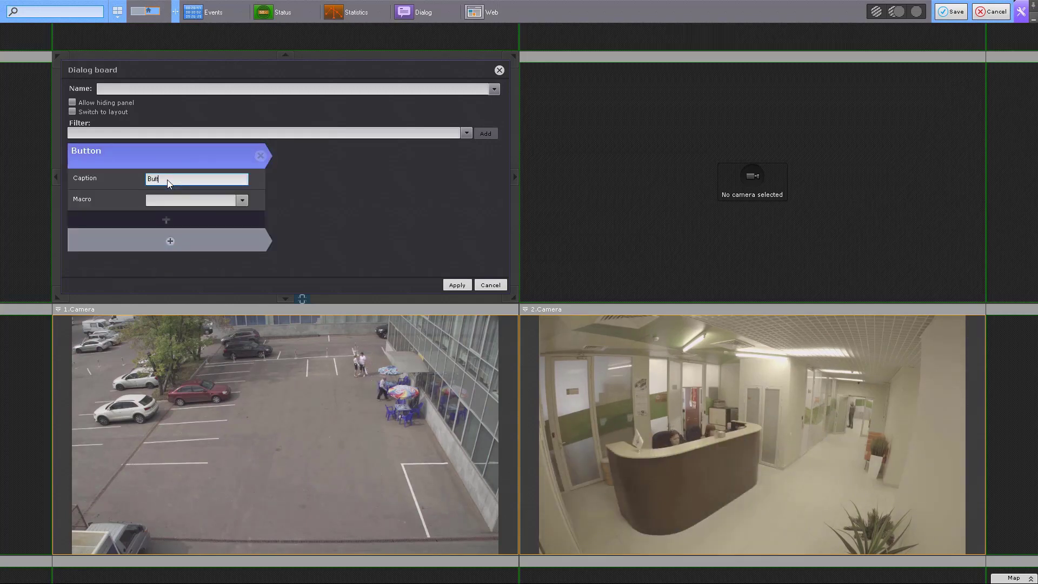
pyautogui.click(242, 200)
pyautogui.click(240, 215)
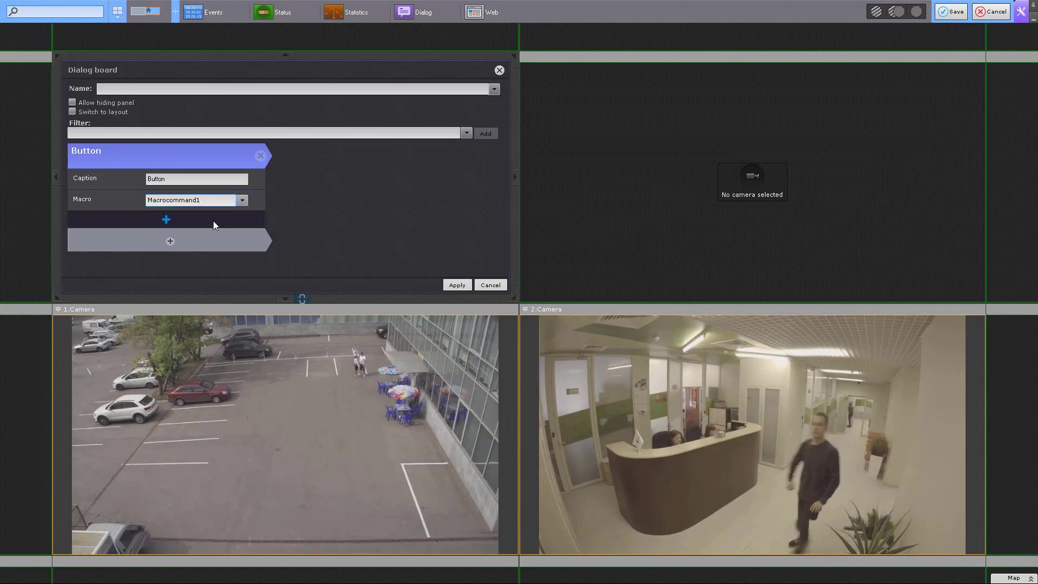
# - Color the dialog board's button green, apply the board settings and save the layout
pyautogui.scroll(-3, 213, 220)
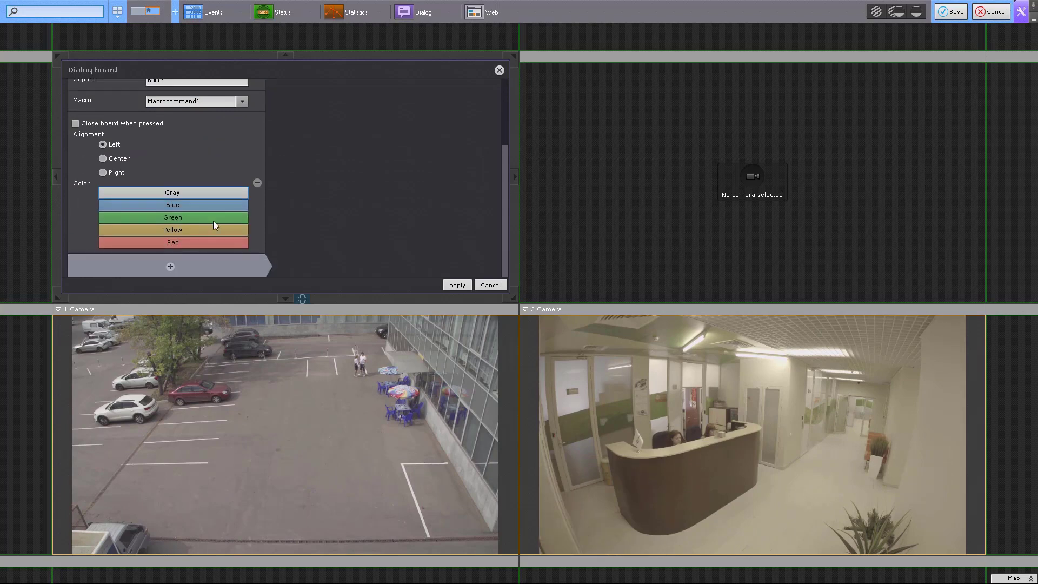
pyautogui.click(216, 216)
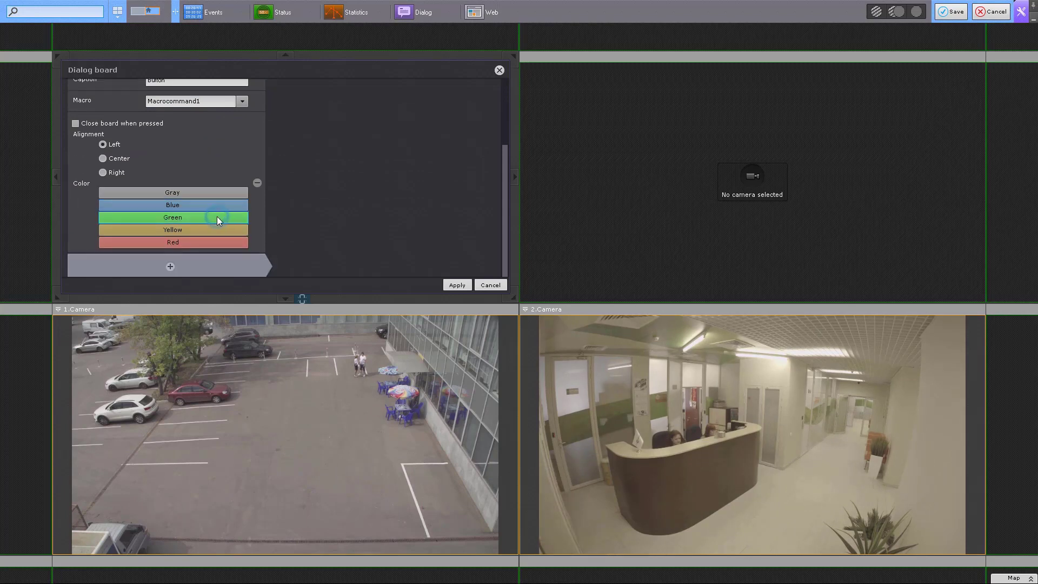
pyautogui.click(457, 285)
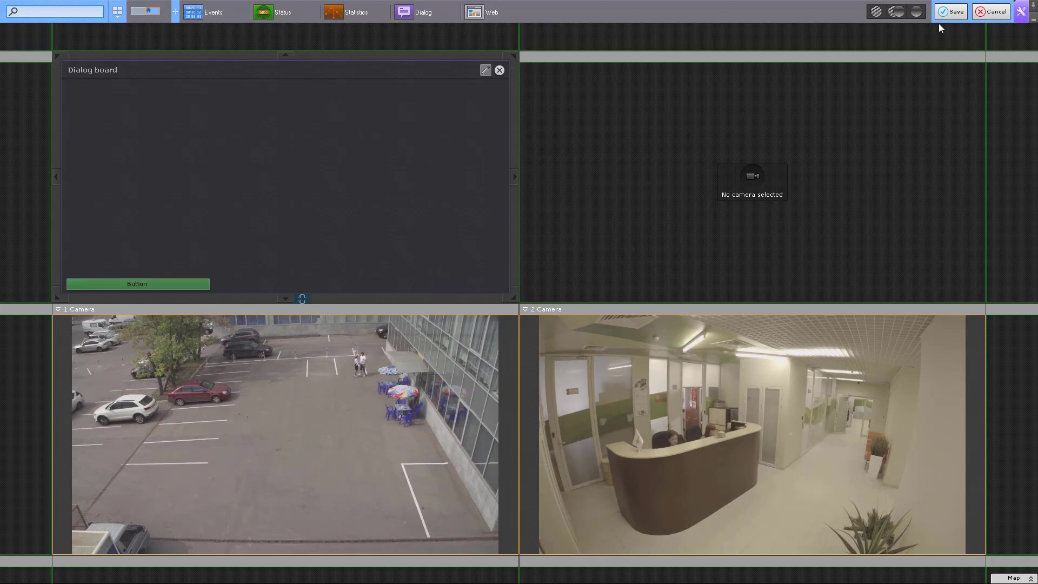
pyautogui.click(950, 15)
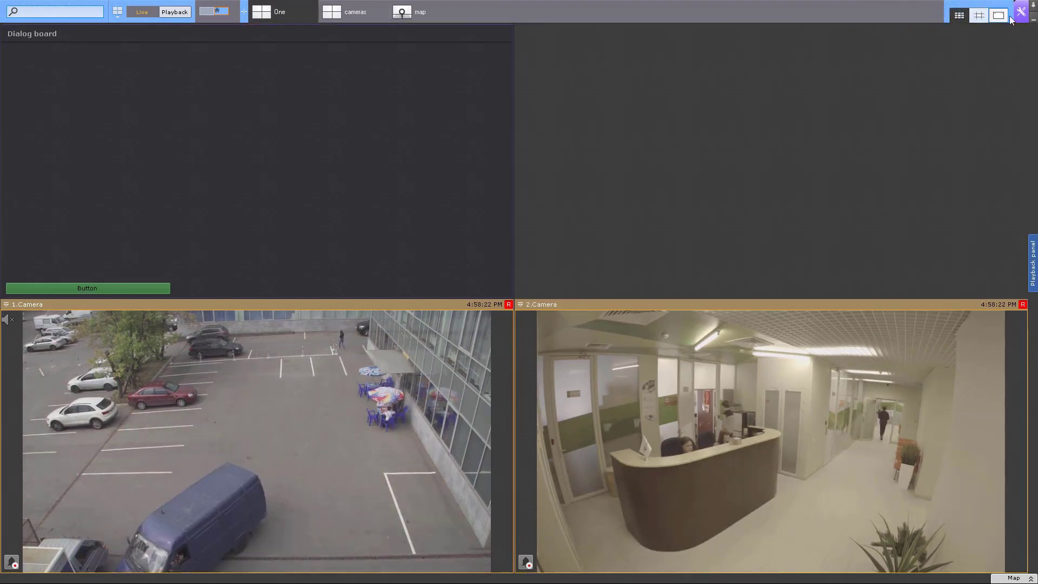
# - Create a time schedule named macro in the system options
pyautogui.click(1021, 12)
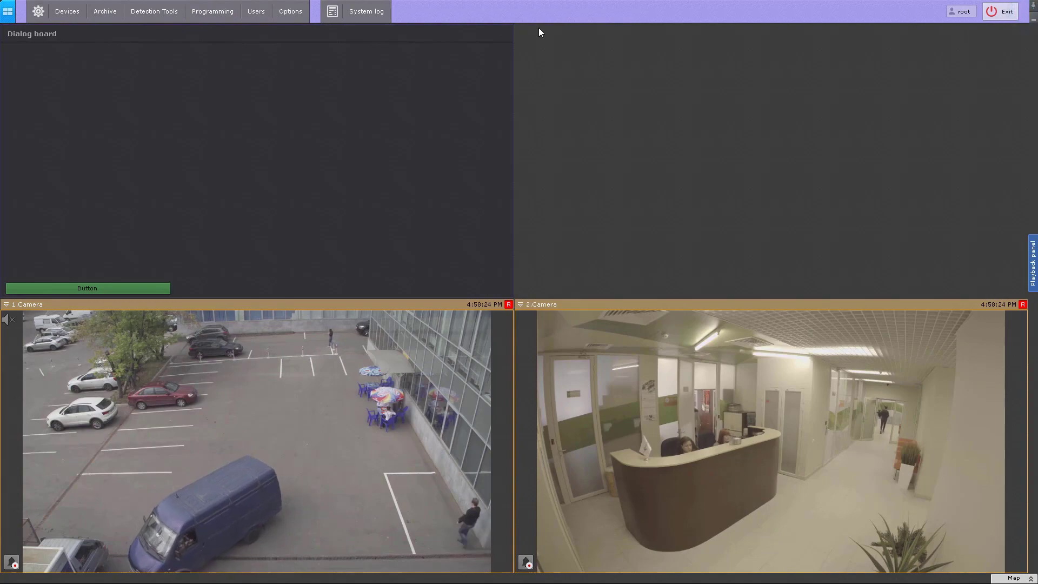
pyautogui.click(298, 13)
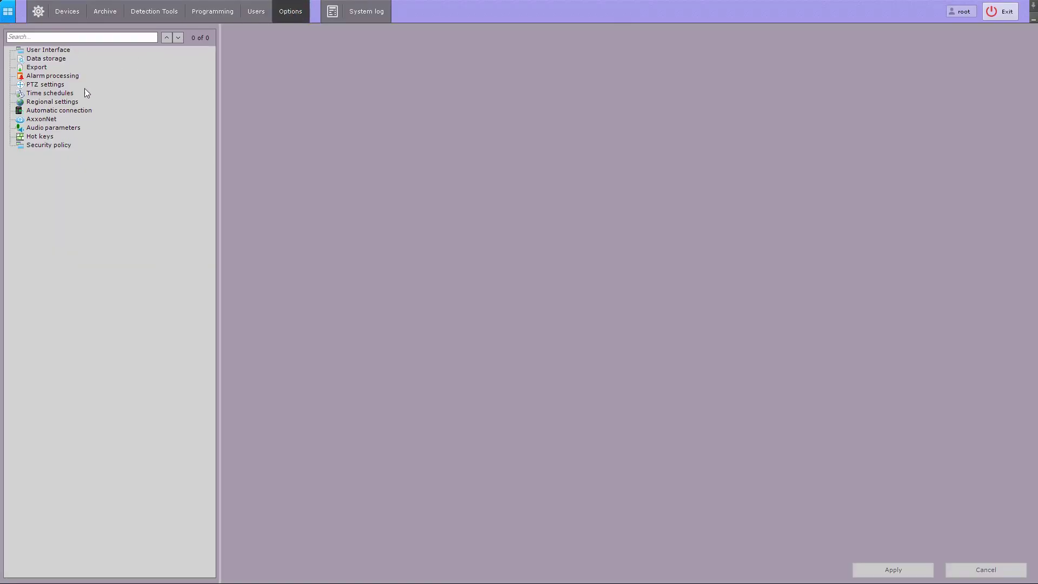
pyautogui.click(67, 95)
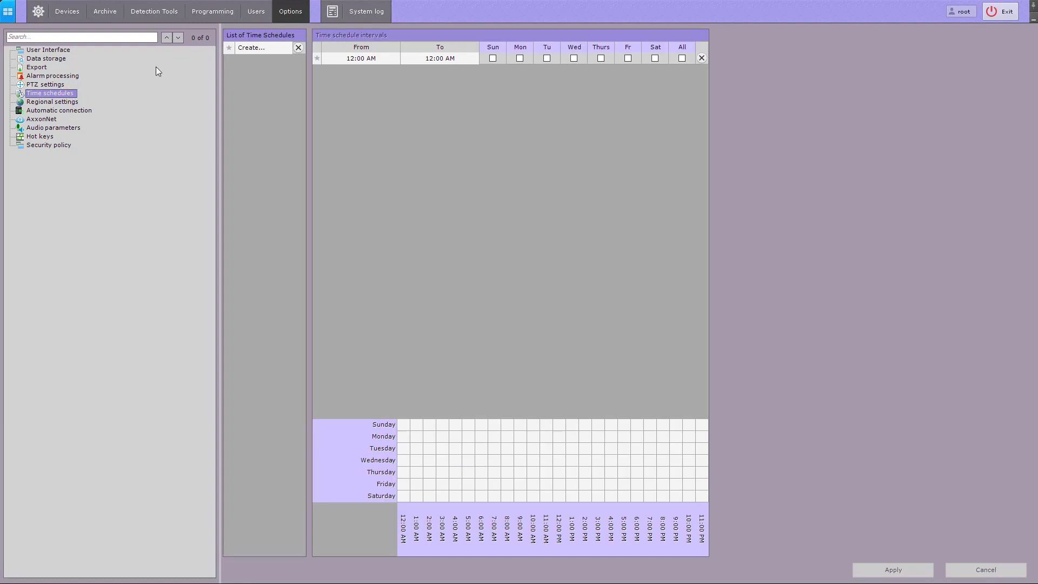
pyautogui.write('macro')
pyautogui.press('Return')
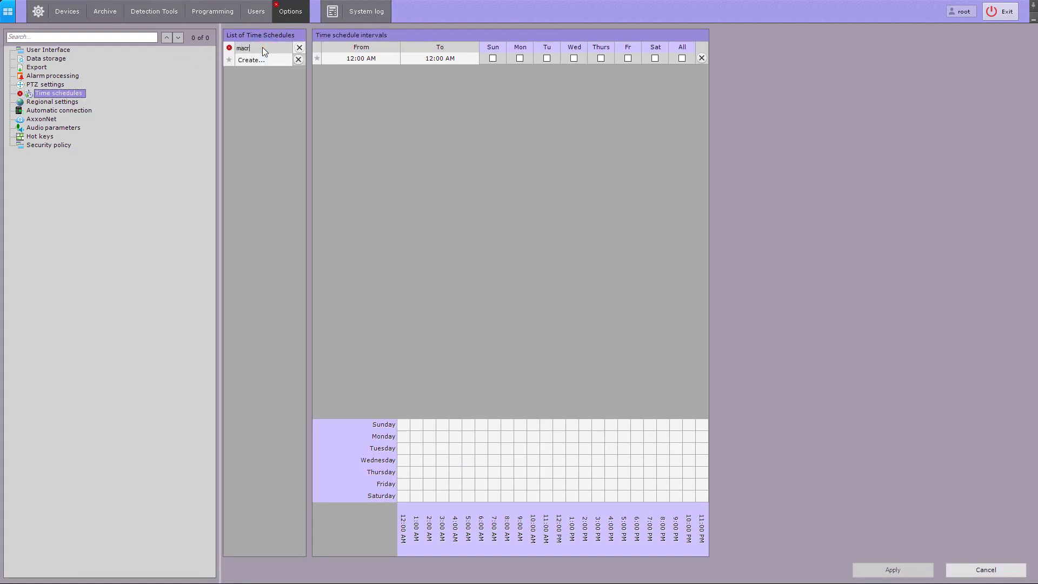
# - Set the macro schedule's interval from 8:00 AM to 9:00 AM on Monday and apply it
pyautogui.click(356, 57)
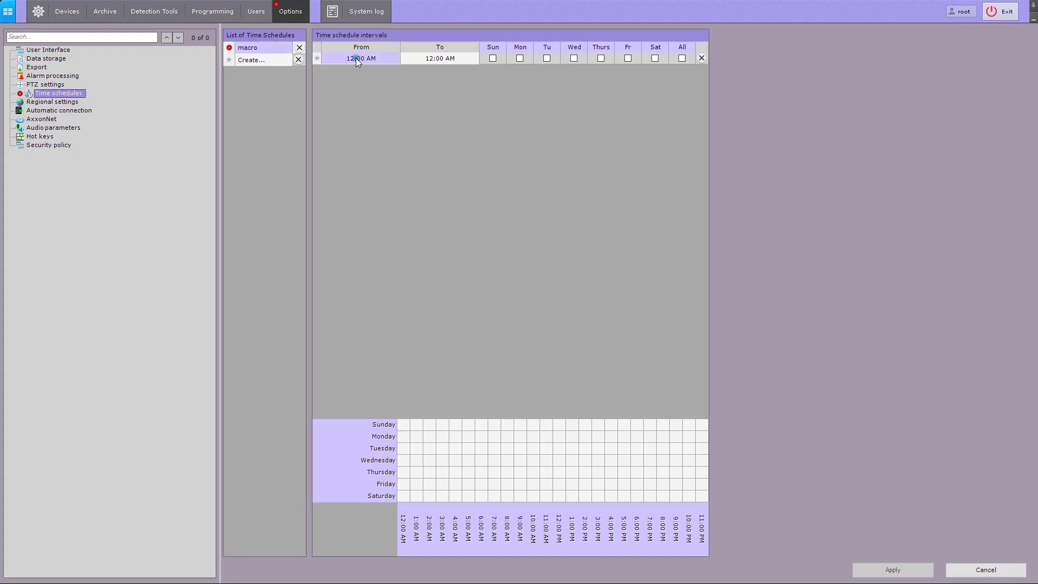
pyautogui.click(393, 58)
pyautogui.click(394, 58)
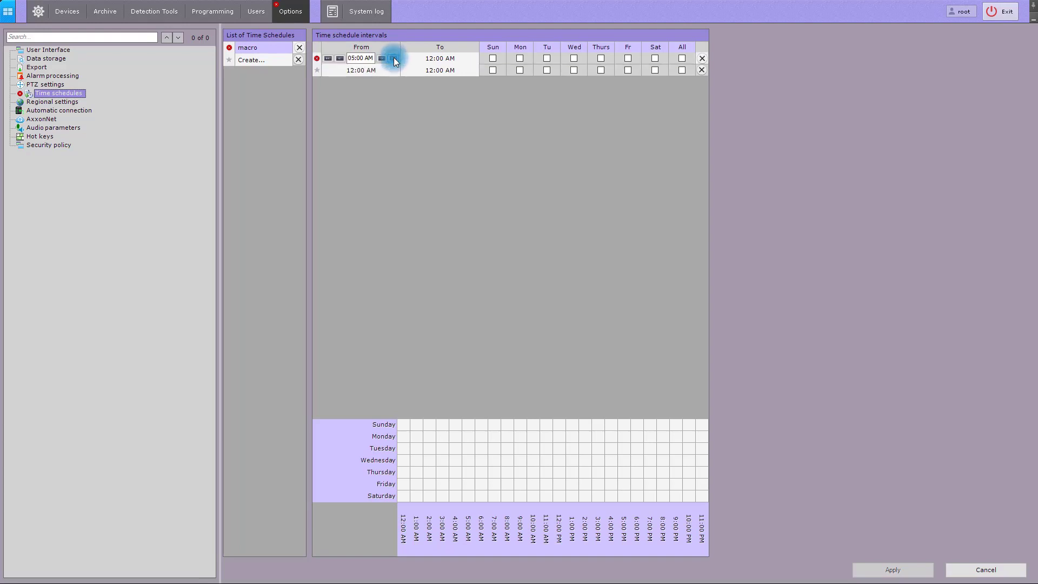
pyautogui.click(445, 59)
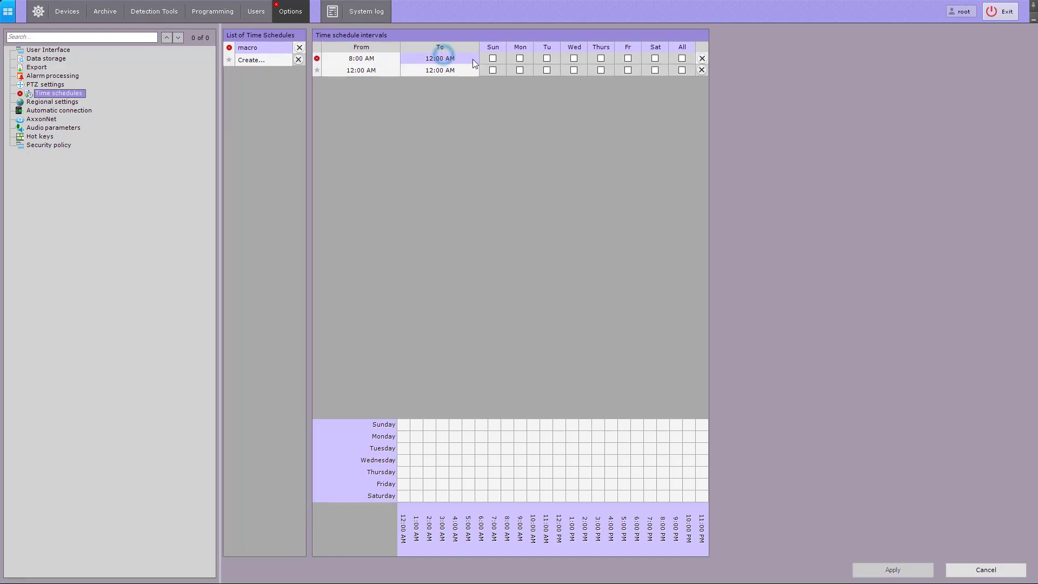
pyautogui.click(474, 59)
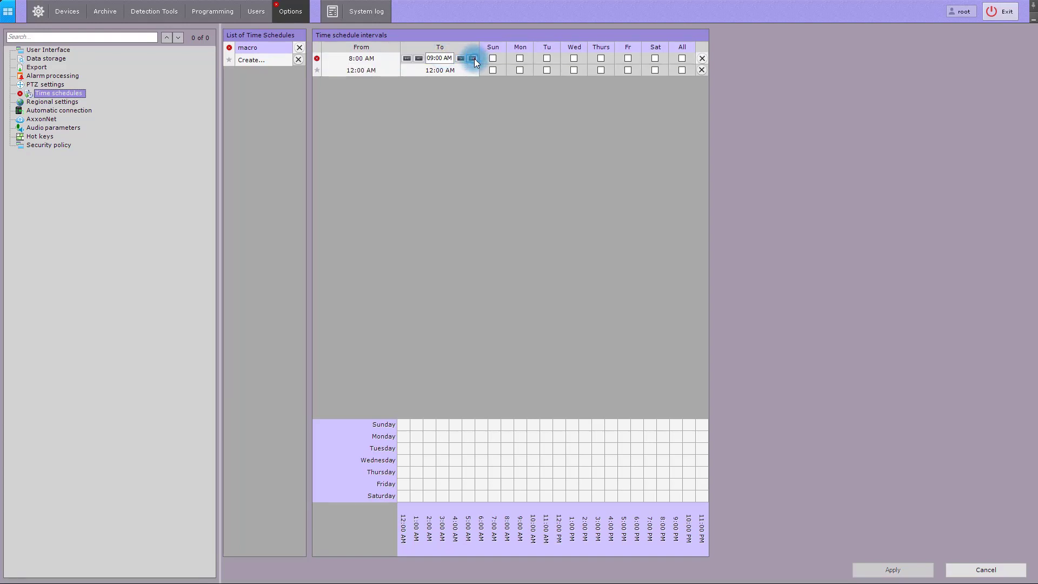
pyautogui.click(474, 59)
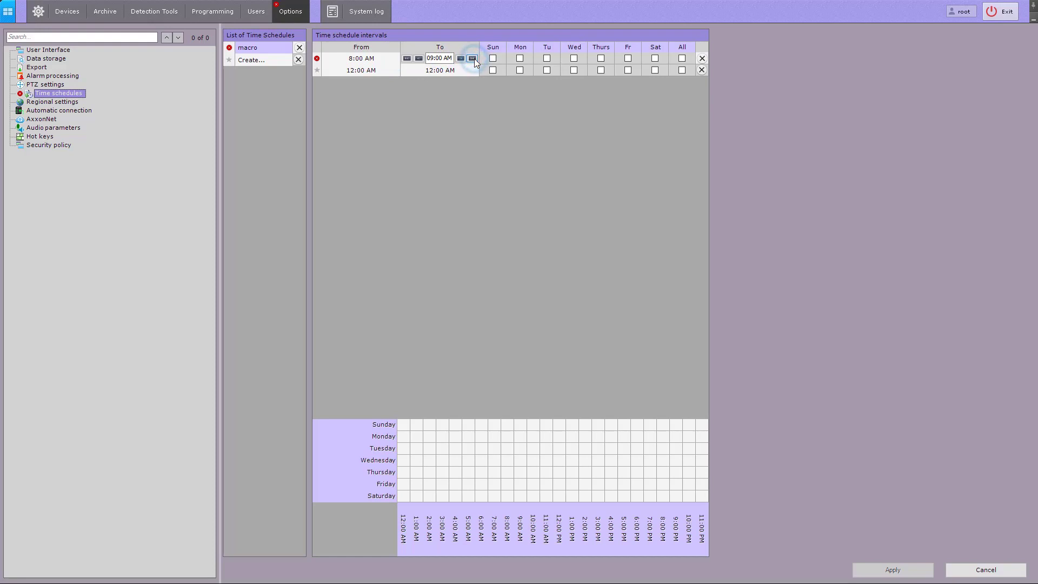
pyautogui.click(518, 58)
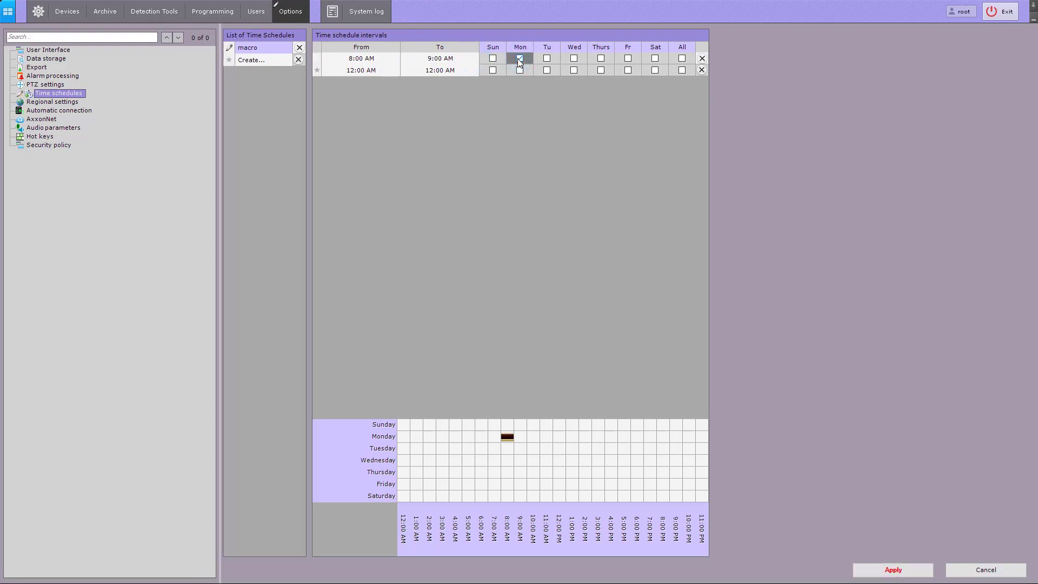
pyautogui.click(899, 569)
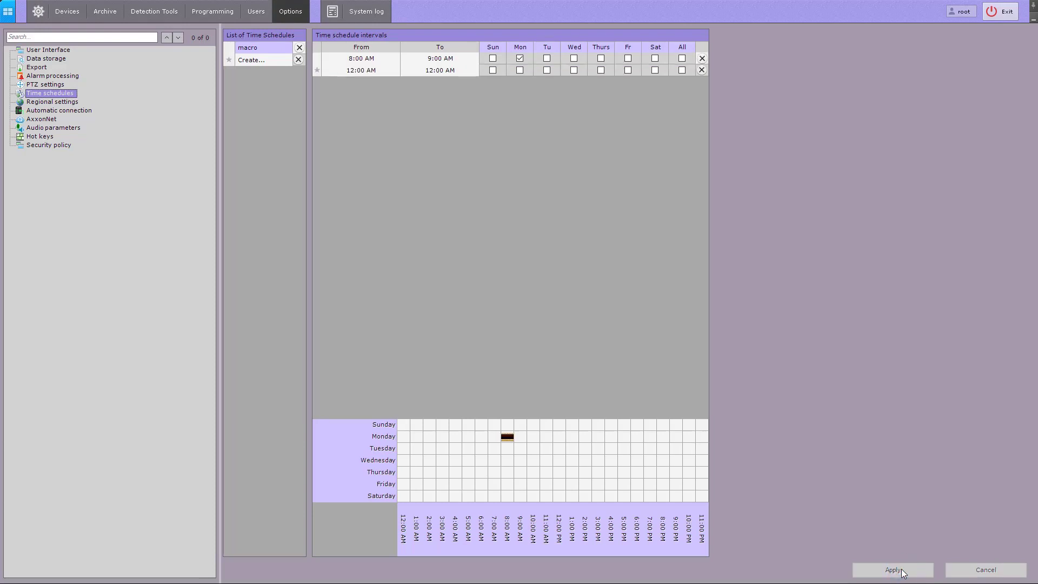
# - Add an event filter to Macrocommand1's start conditions in the programming settings, using the beginning of the macro time schedule
pyautogui.click(209, 15)
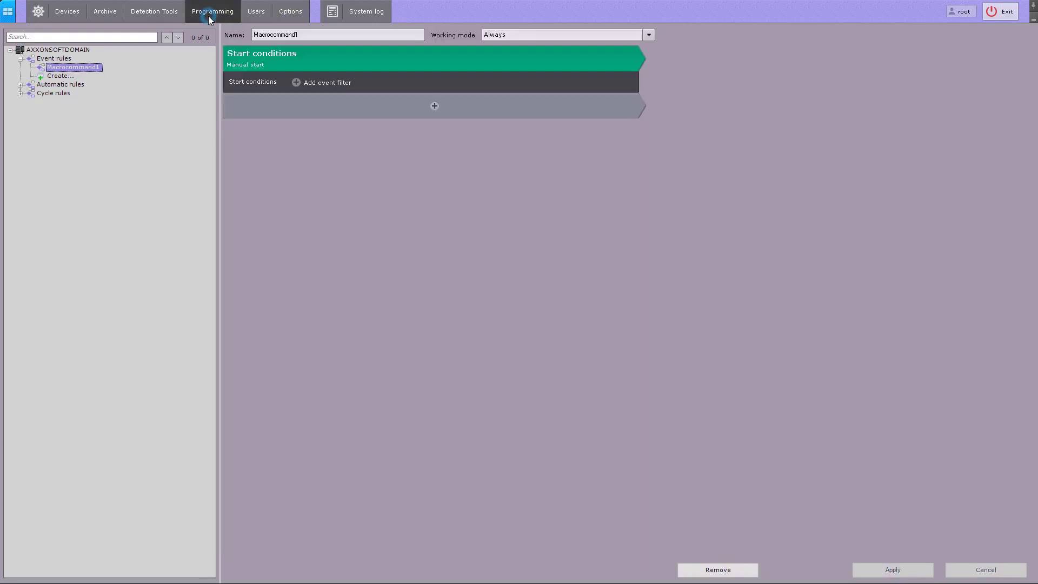
pyautogui.click(302, 83)
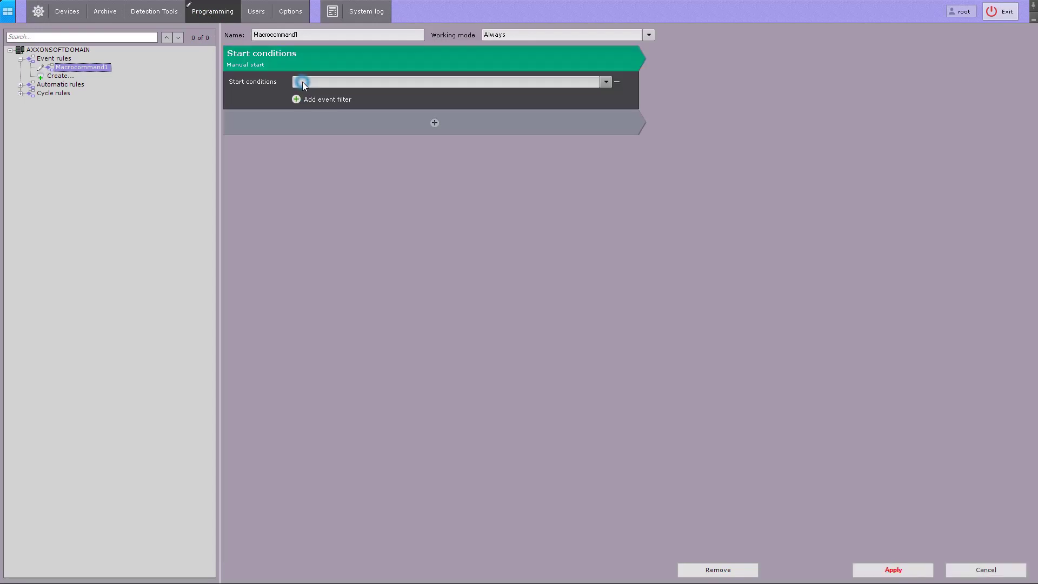
pyautogui.click(596, 82)
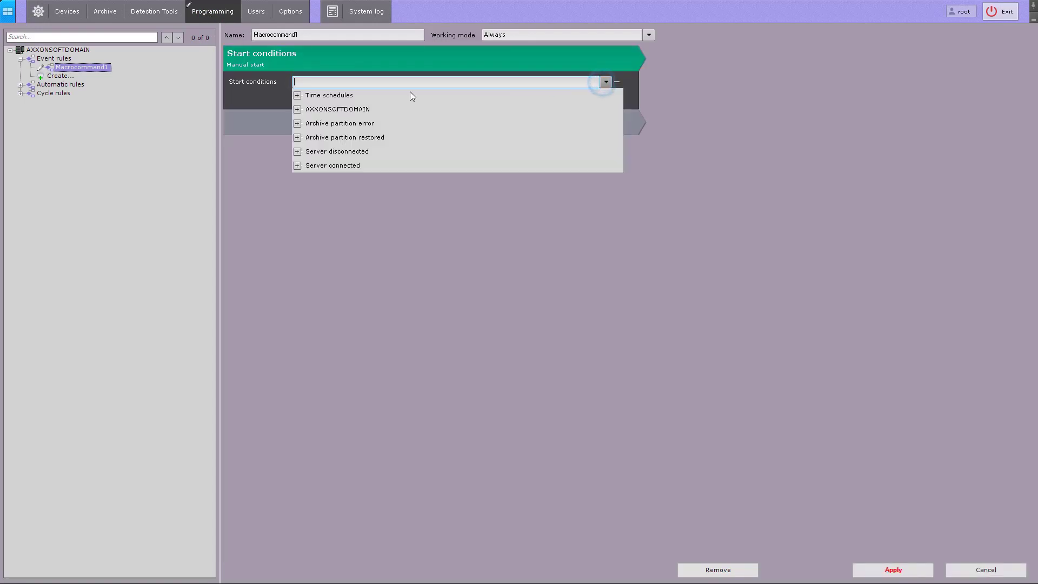
pyautogui.click(297, 96)
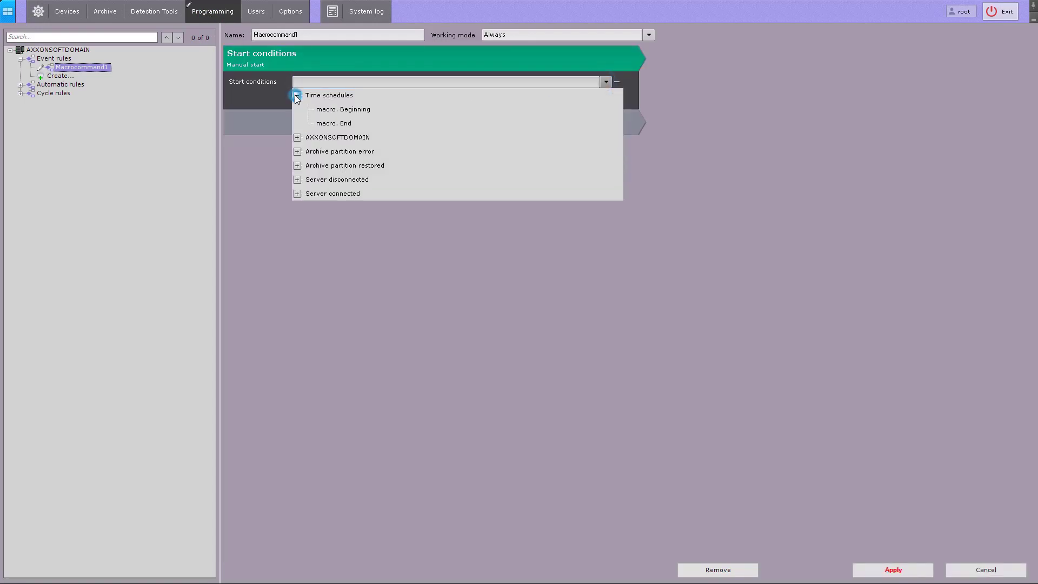
pyautogui.click(352, 111)
# - Add a Start recording action to Macrocommand1 for 1.Camera with Archive AliceBlue, and apply the rule
pyautogui.click(433, 122)
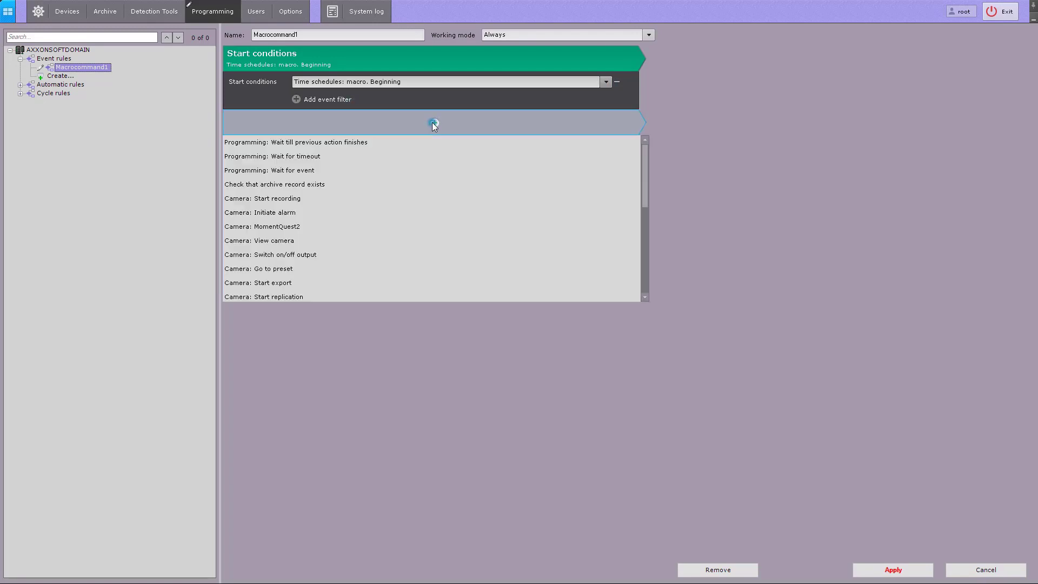
pyautogui.click(330, 198)
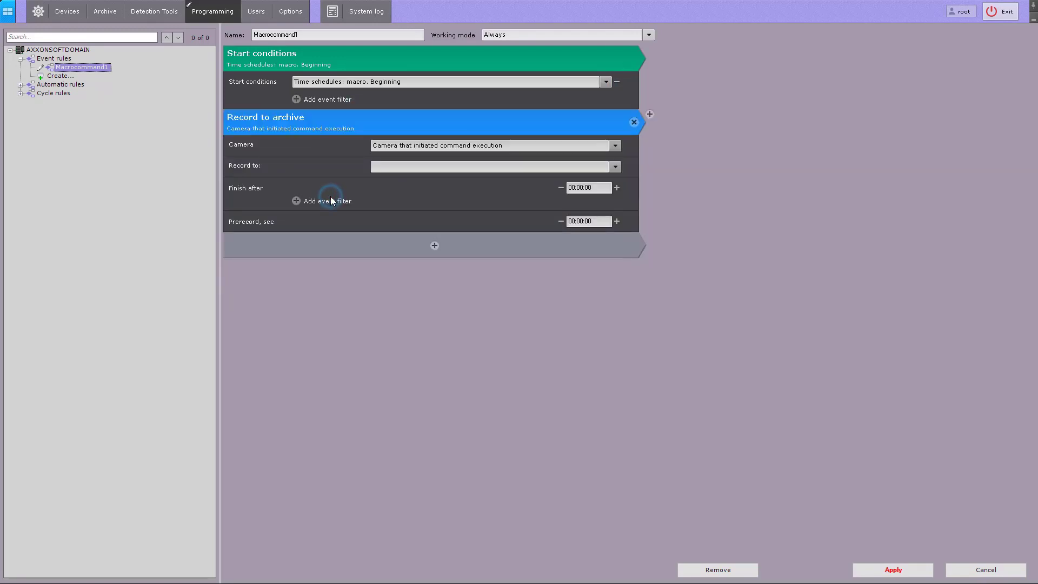
pyautogui.click(615, 146)
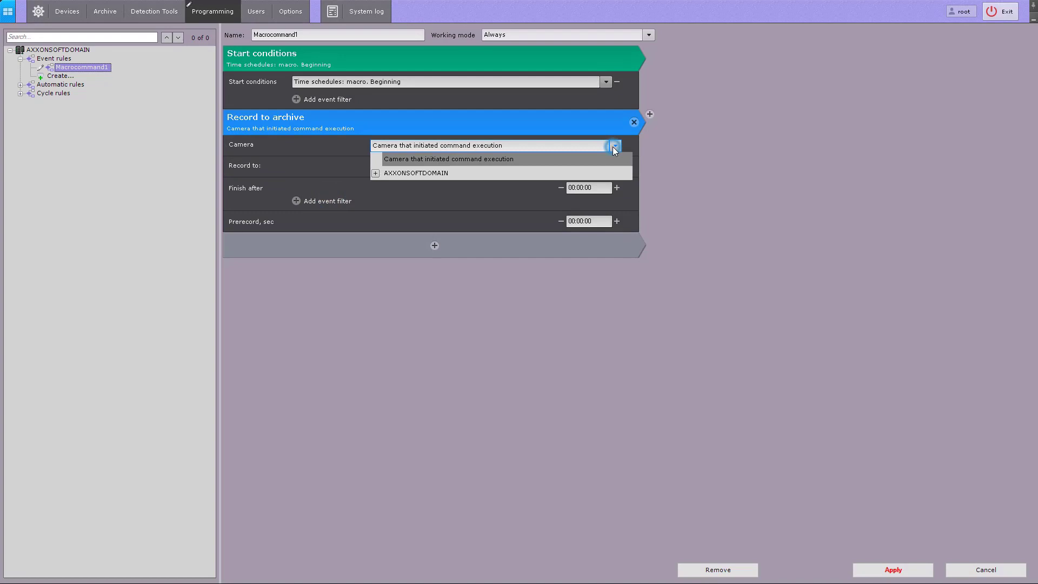
pyautogui.click(376, 173)
pyautogui.click(399, 203)
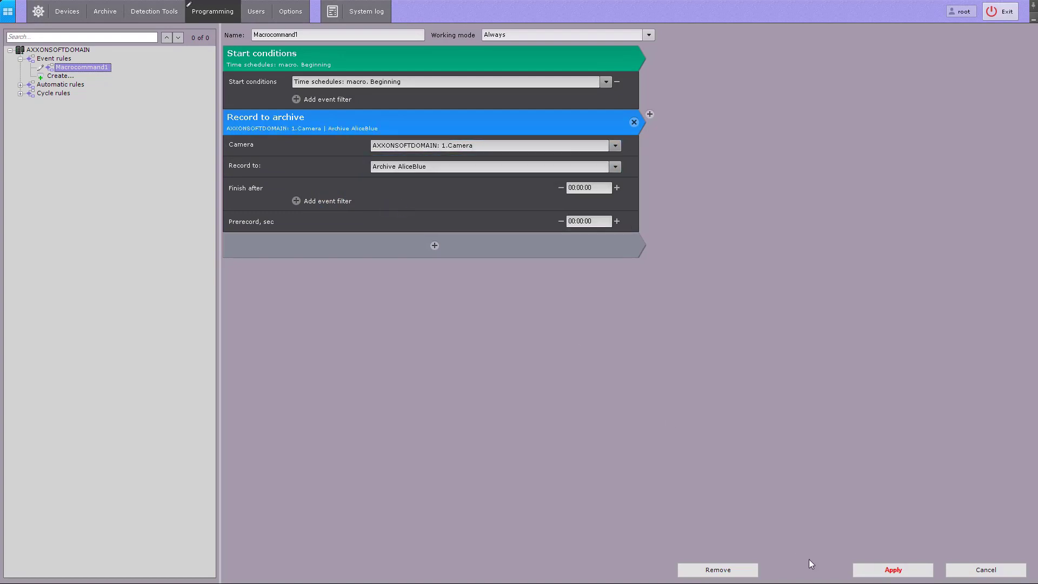
pyautogui.click(865, 572)
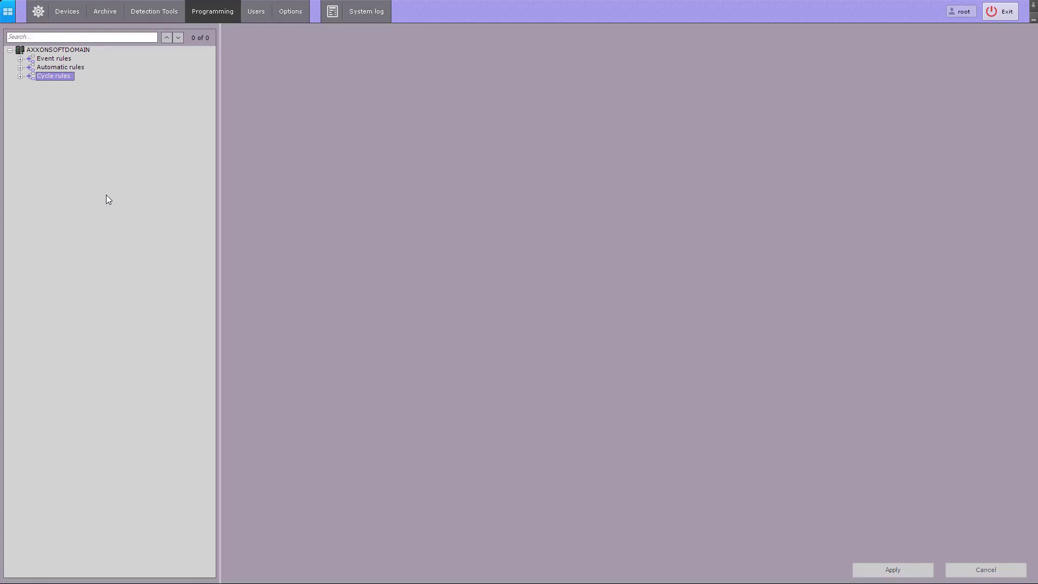
# - View the cameras and map layouts in the monitoring view, and return to the programming settings
pyautogui.click(8, 18)
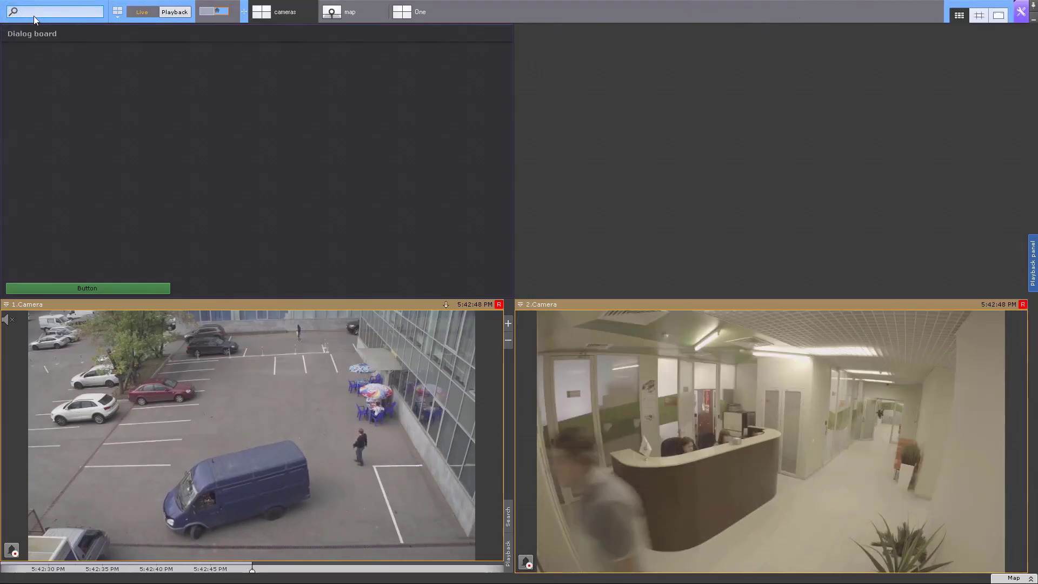
pyautogui.click(366, 15)
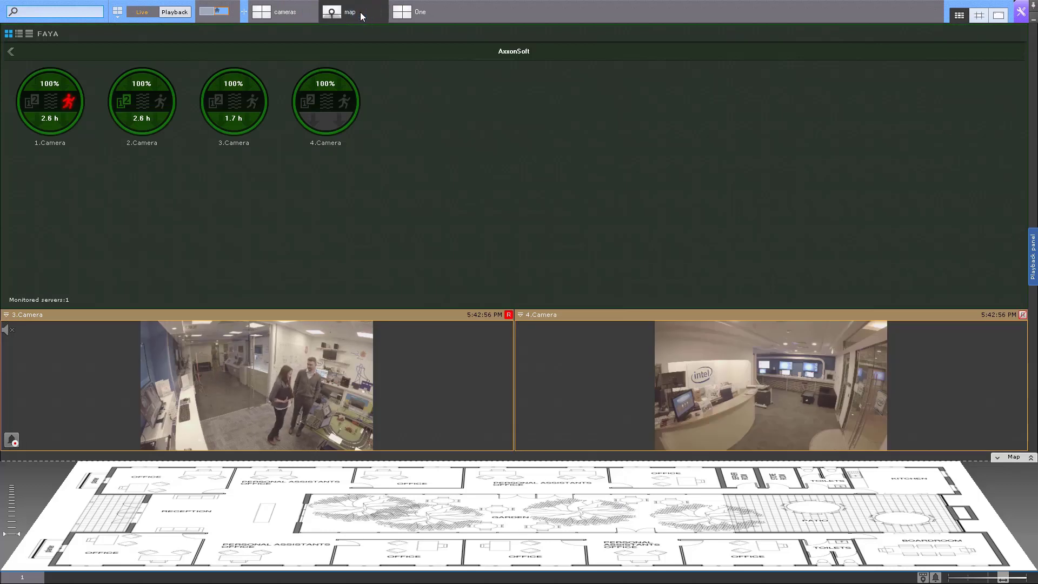
pyautogui.click(1027, 10)
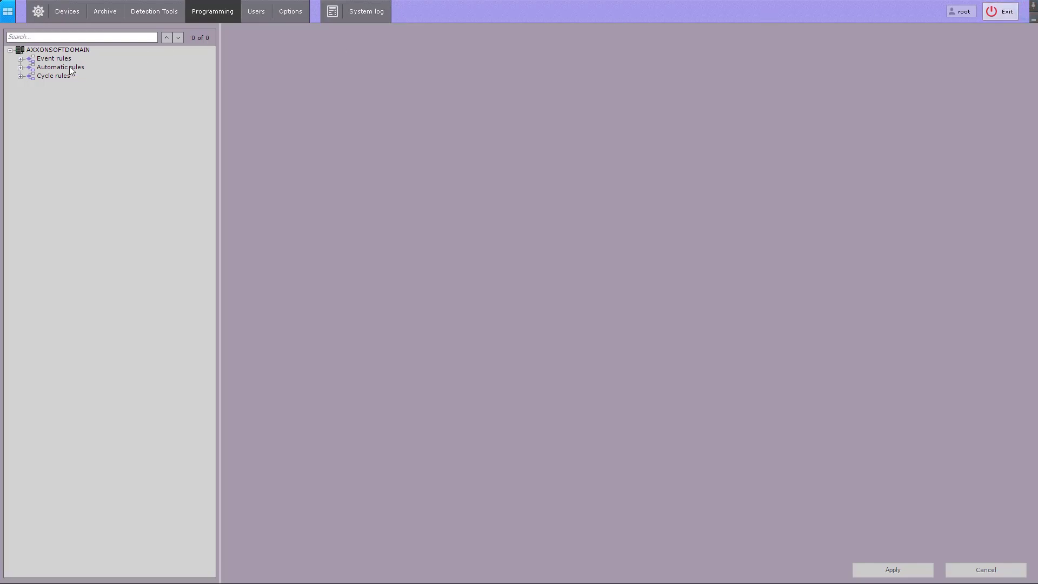
# - Create a new cycle rule and add a Monitor: Open layout action to it
pyautogui.click(22, 76)
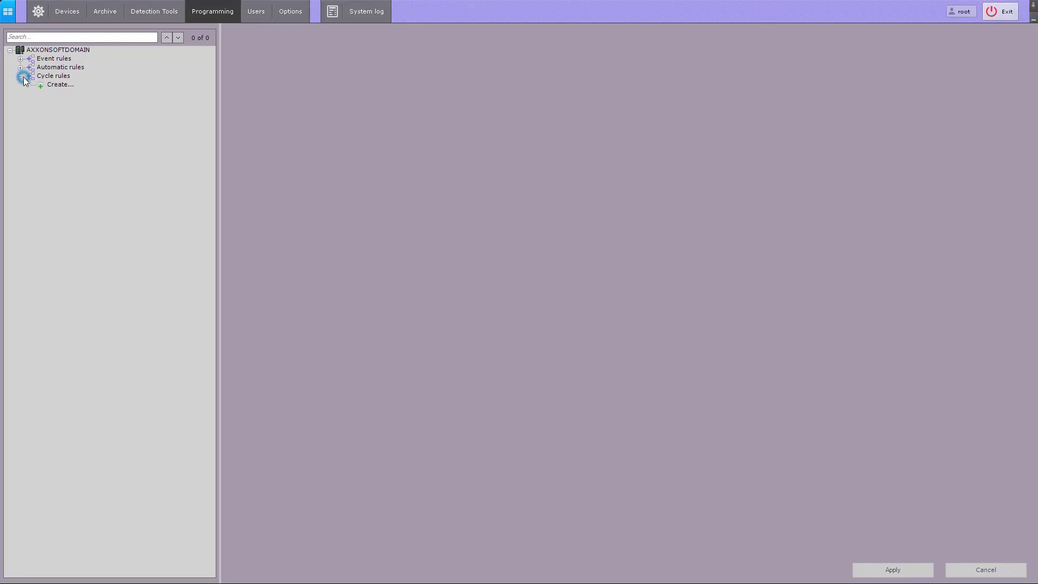
pyautogui.click(54, 85)
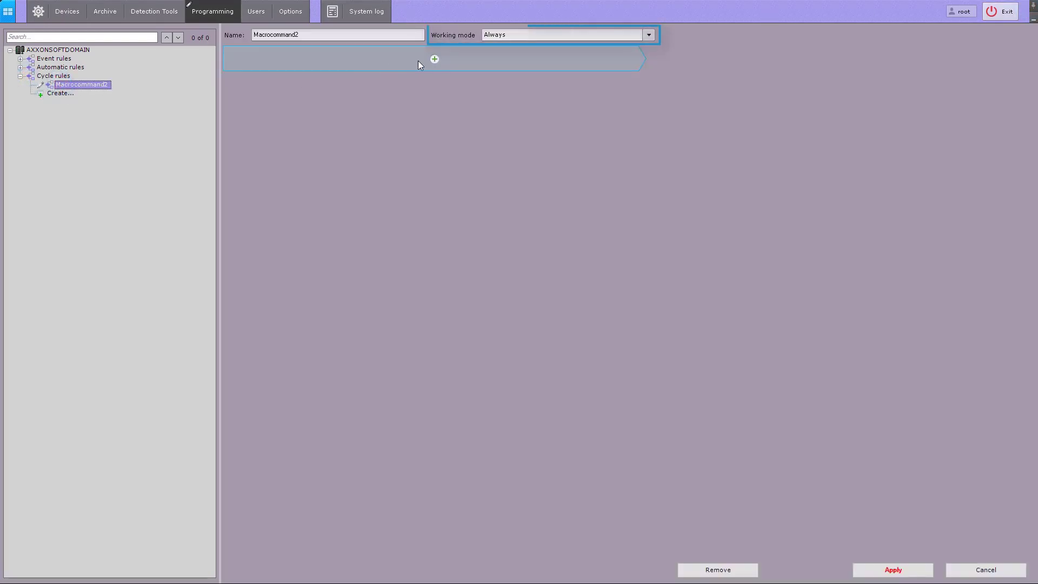
pyautogui.click(434, 59)
pyautogui.scroll(-2, 411, 173)
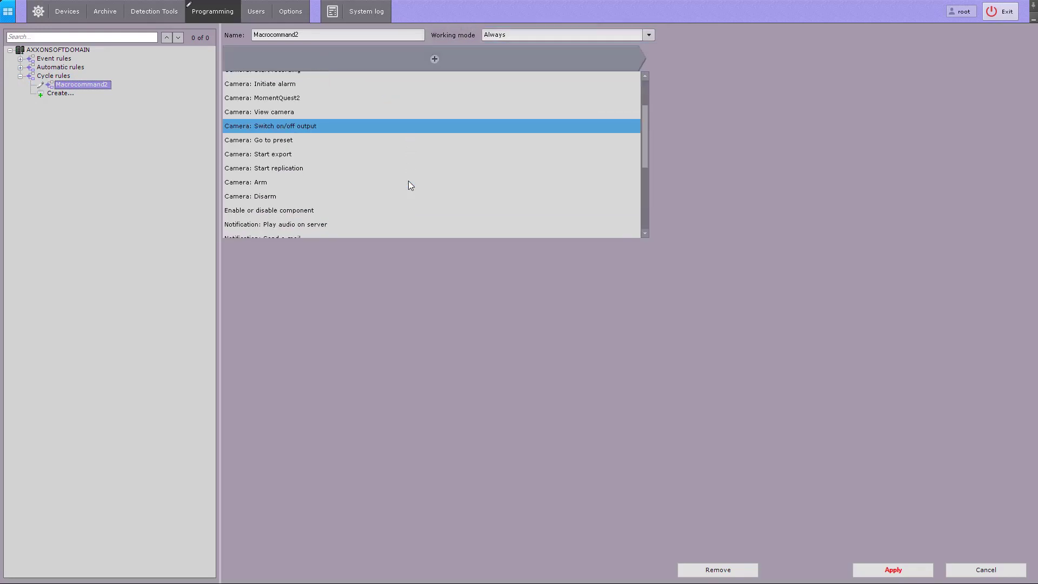
pyautogui.scroll(-4, 407, 180)
pyautogui.click(412, 180)
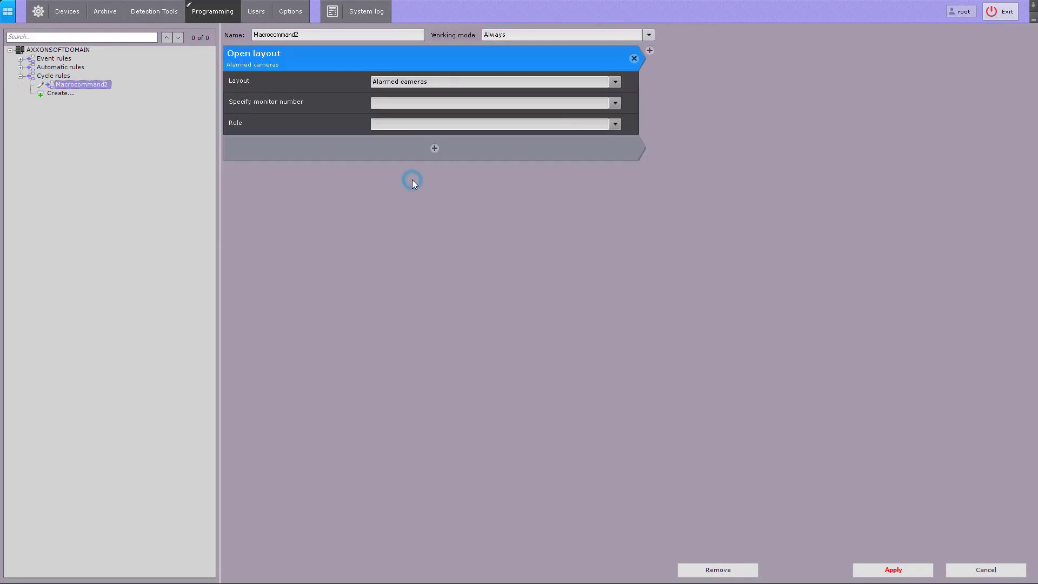
# - Set the Open layout action to the cameras layout on monitor 1 for the admin role
pyautogui.click(615, 83)
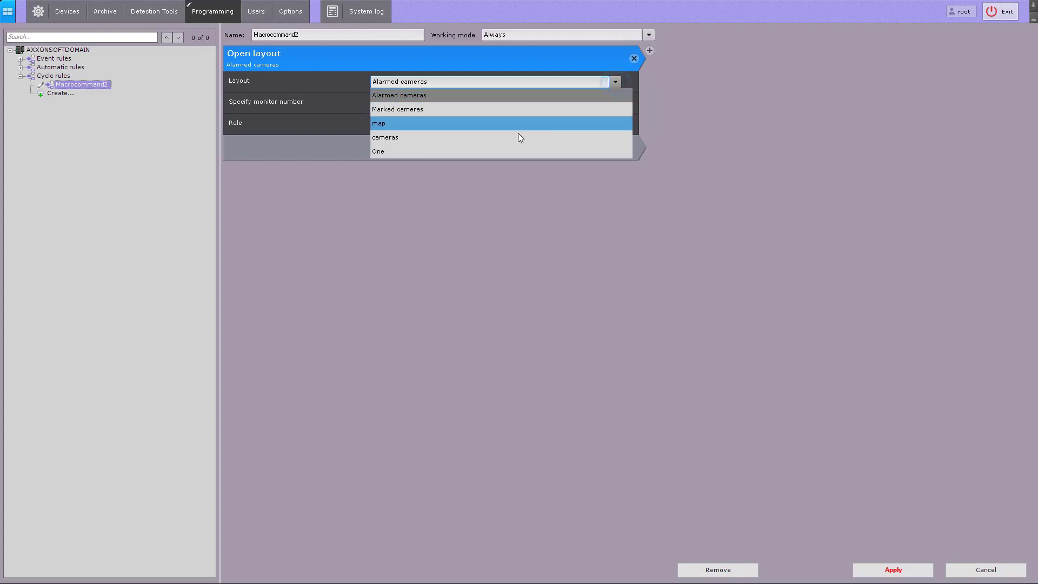
pyautogui.click(511, 136)
pyautogui.click(614, 102)
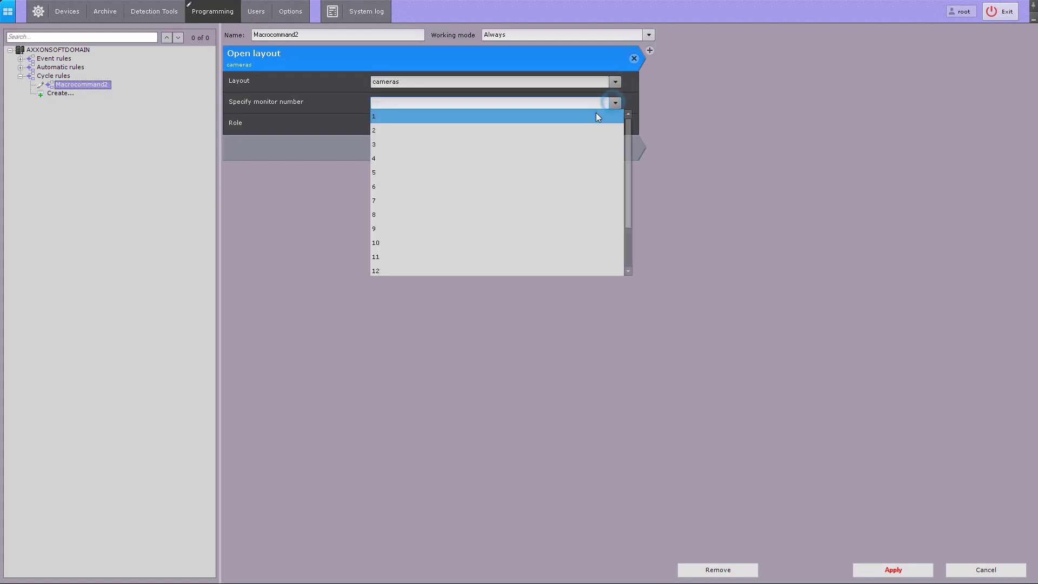
pyautogui.click(598, 115)
pyautogui.click(615, 124)
pyautogui.click(577, 152)
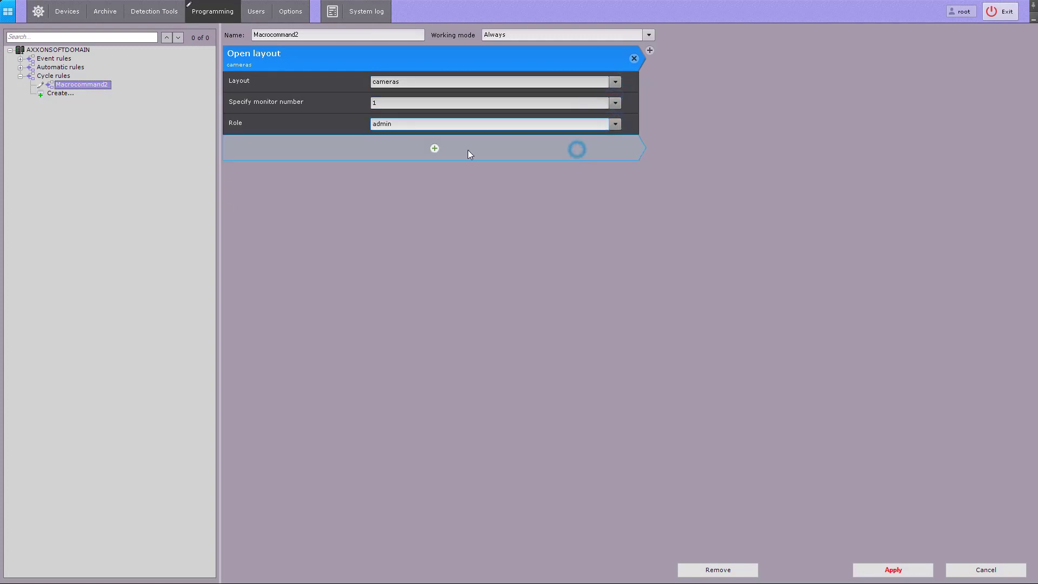
# - Add a Wait for timeout action after the cameras layout action and set its timeout to 00:10:00
pyautogui.click(434, 149)
pyautogui.scroll(5, 398, 237)
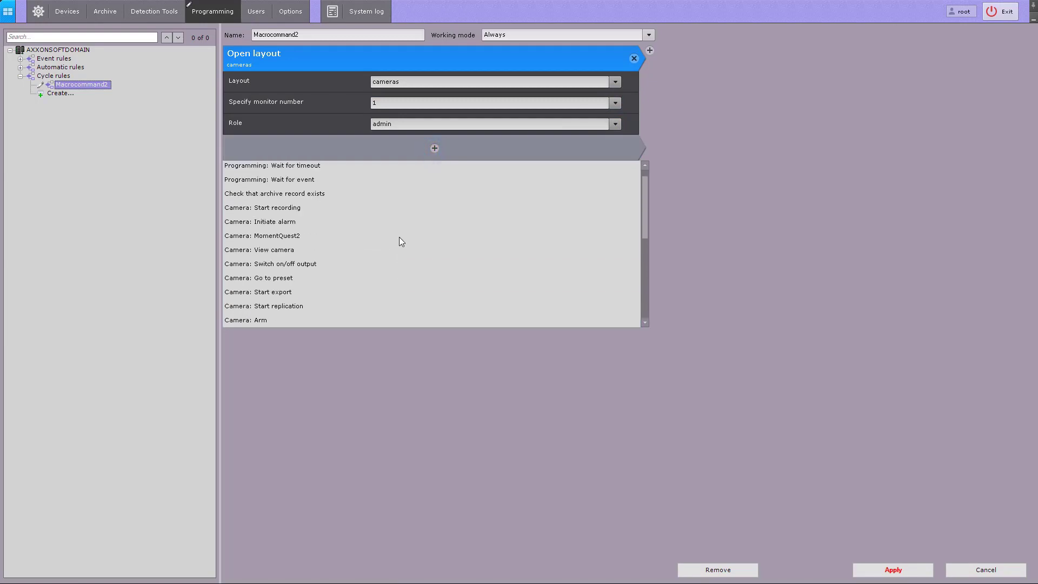
pyautogui.click(405, 182)
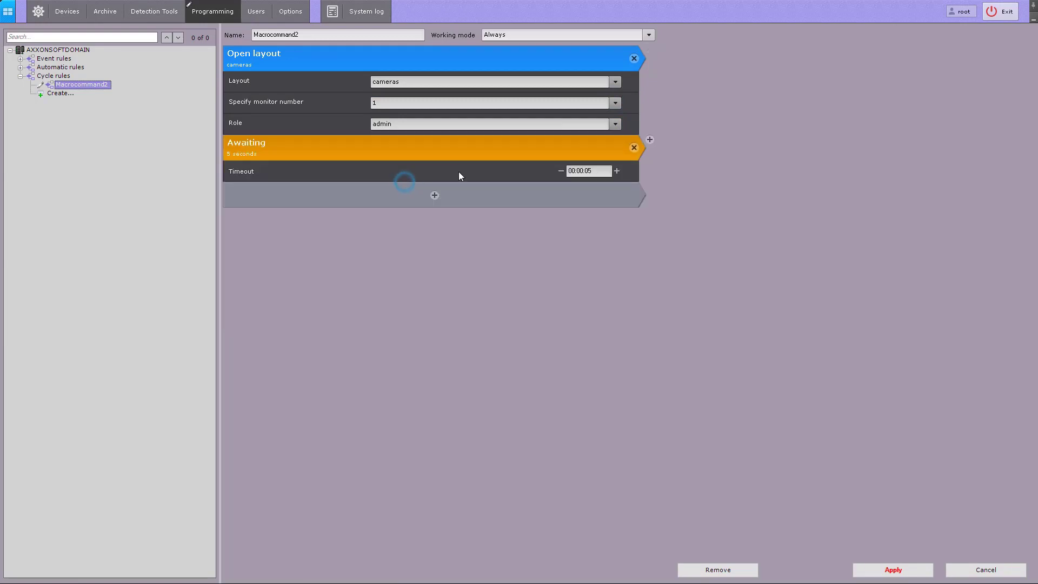
pyautogui.click(580, 171)
pyautogui.write('10')
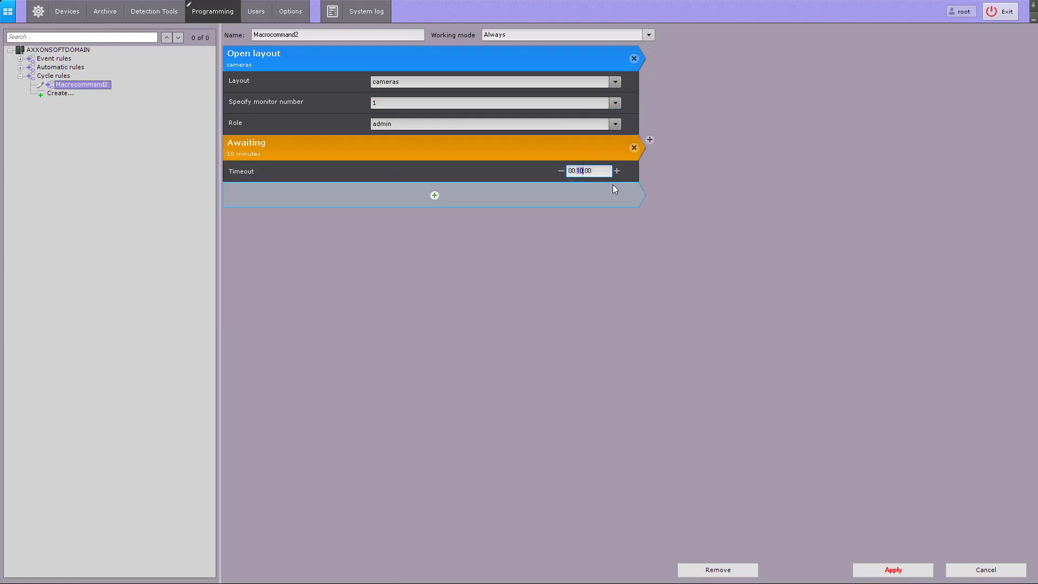
# - Add a second Open layout action after the timeout, using the map layout on monitor 1 for the admin role
pyautogui.click(614, 189)
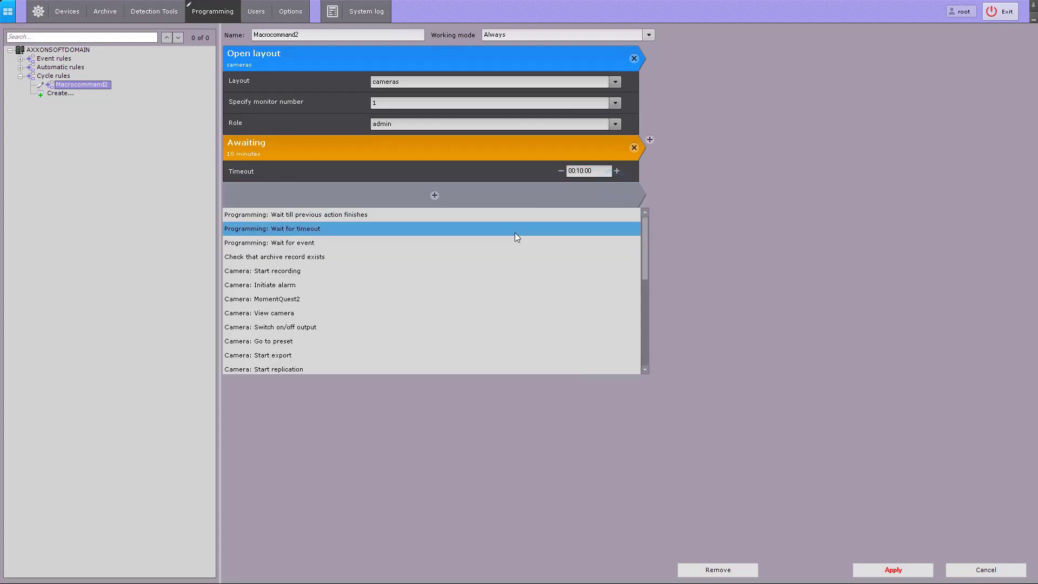
pyautogui.scroll(-3, 452, 299)
pyautogui.scroll(-4, 450, 294)
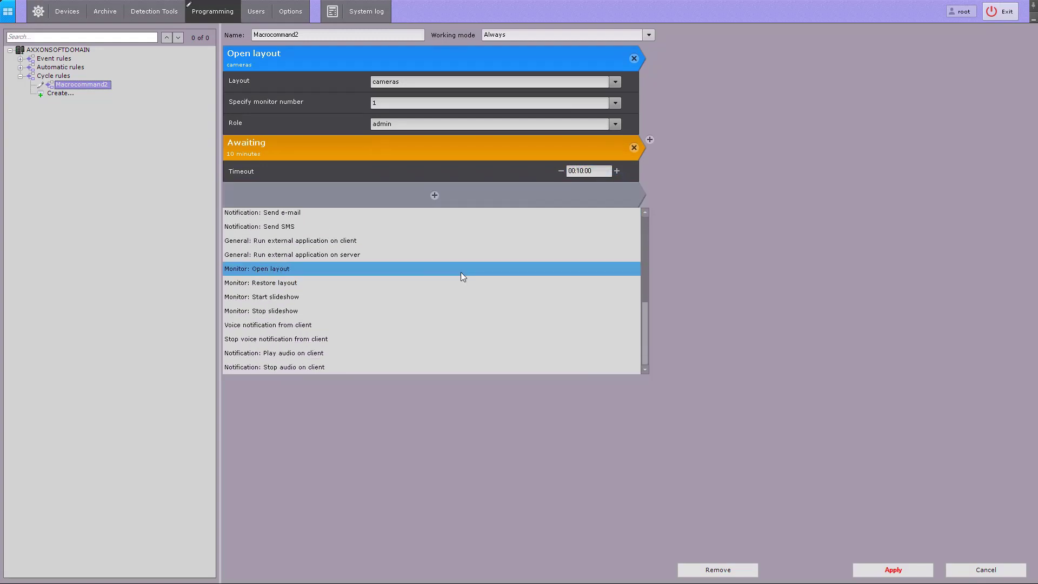
pyautogui.click(461, 272)
pyautogui.click(563, 218)
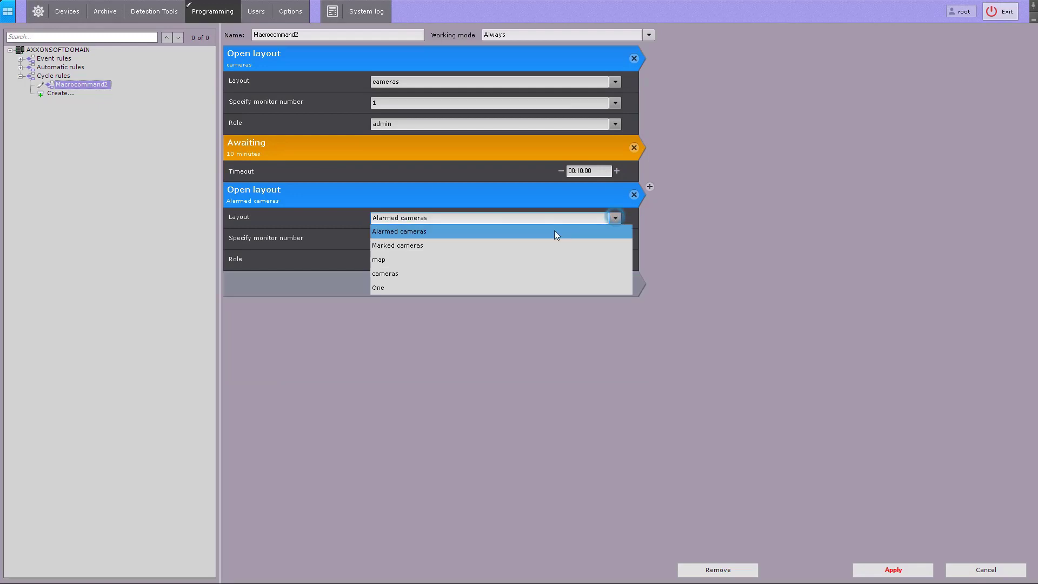
pyautogui.click(462, 260)
pyautogui.click(616, 240)
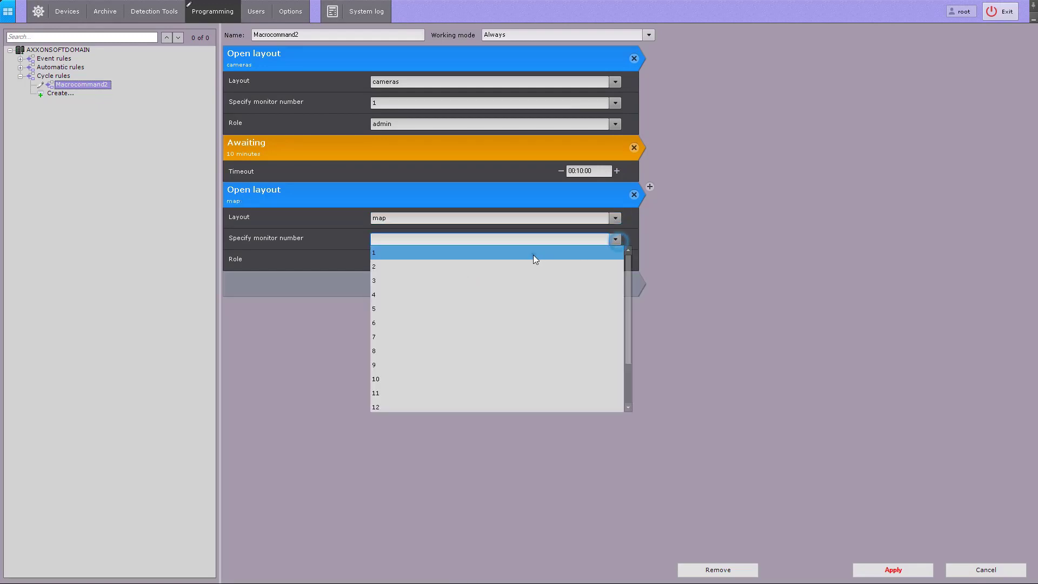
pyautogui.click(533, 254)
pyautogui.click(600, 261)
pyautogui.click(546, 284)
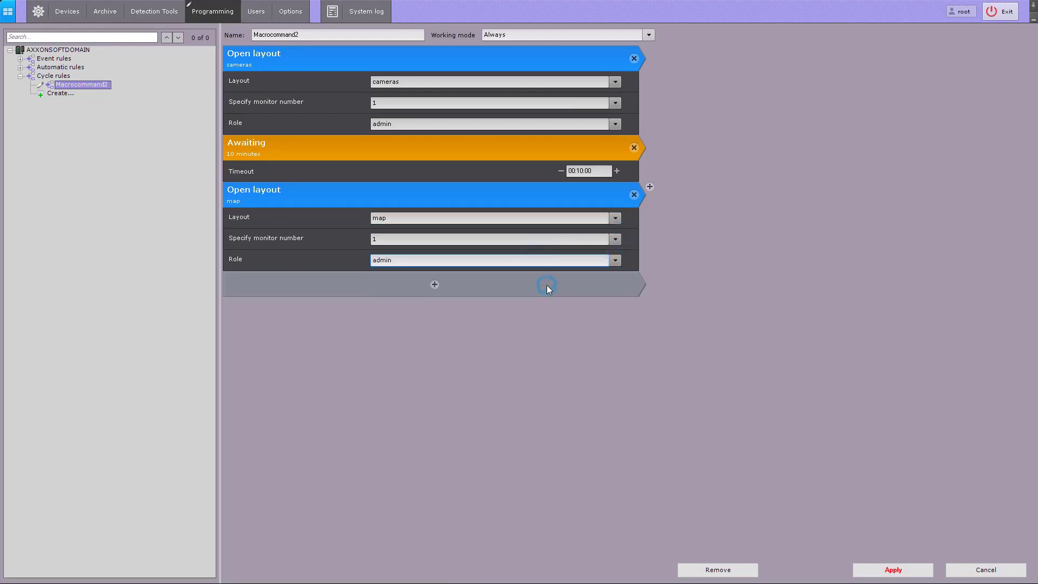
# - Add a Wait for timeout action of 00:10:00 after the map layout action and apply the cycle rule
pyautogui.click(542, 291)
pyautogui.scroll(5, 400, 369)
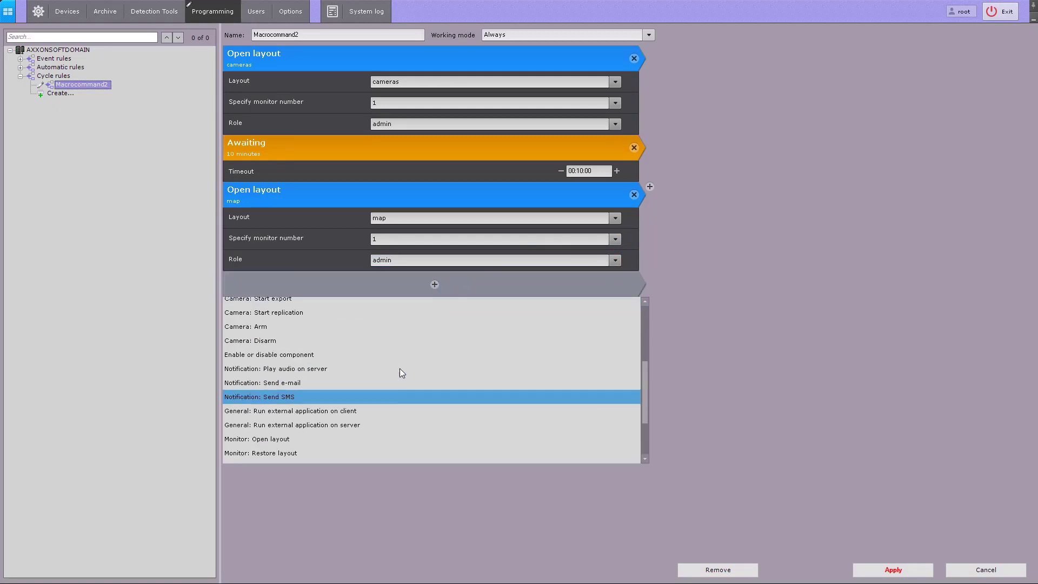
pyautogui.click(404, 321)
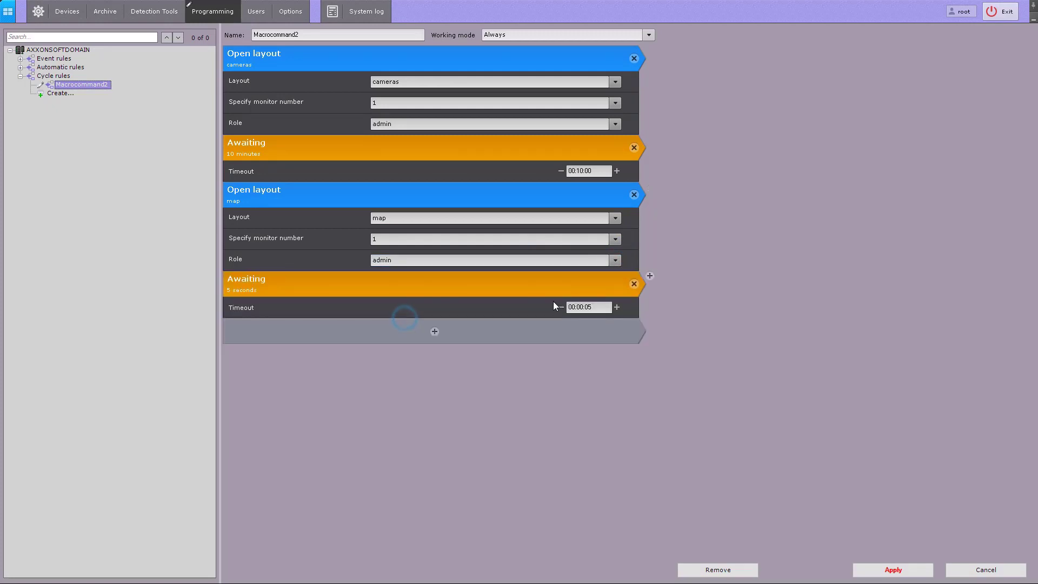
pyautogui.click(587, 307)
pyautogui.write('0')
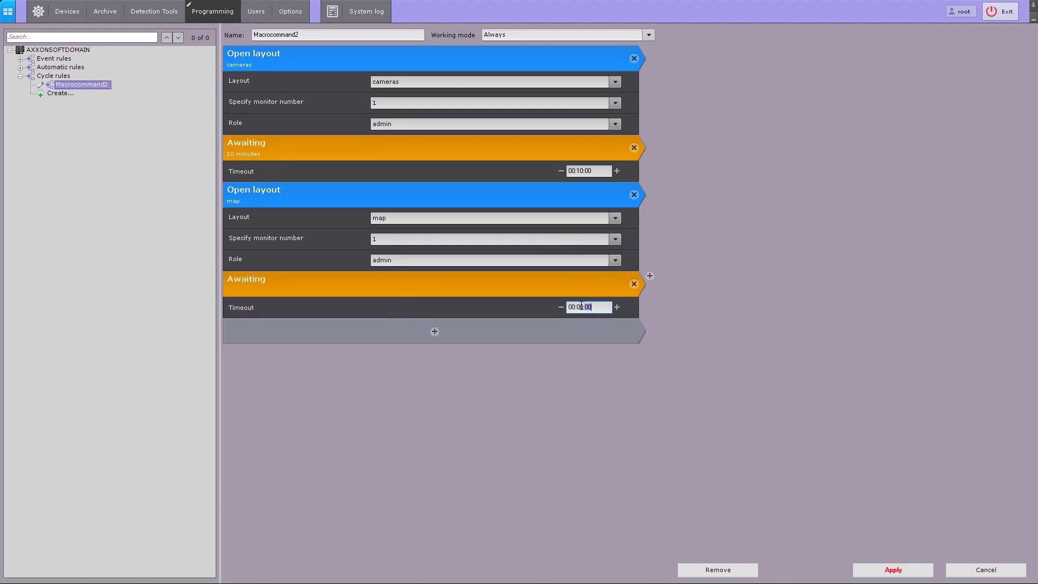
pyautogui.click(580, 307)
pyautogui.write('10')
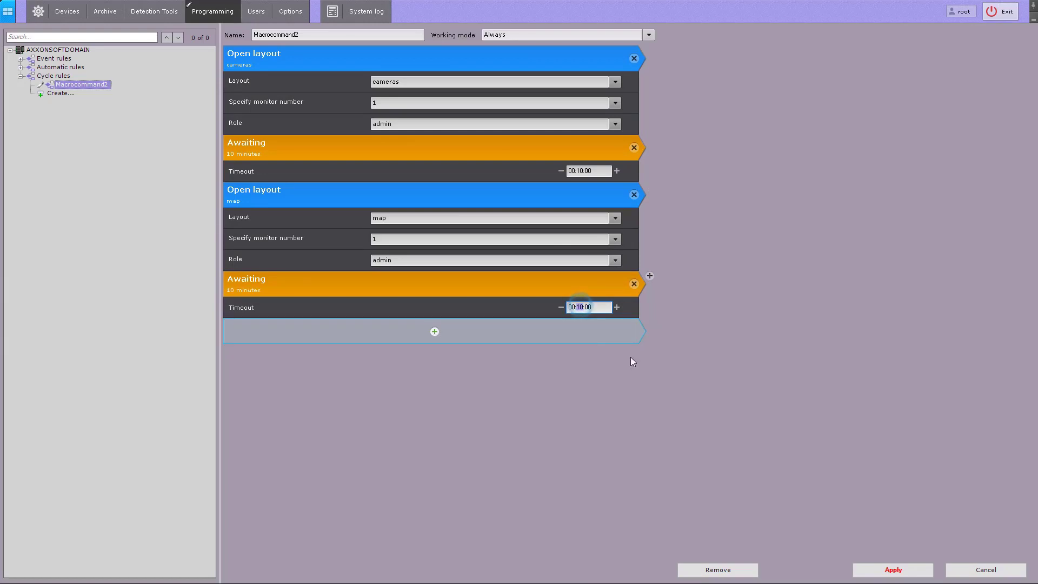
pyautogui.click(889, 570)
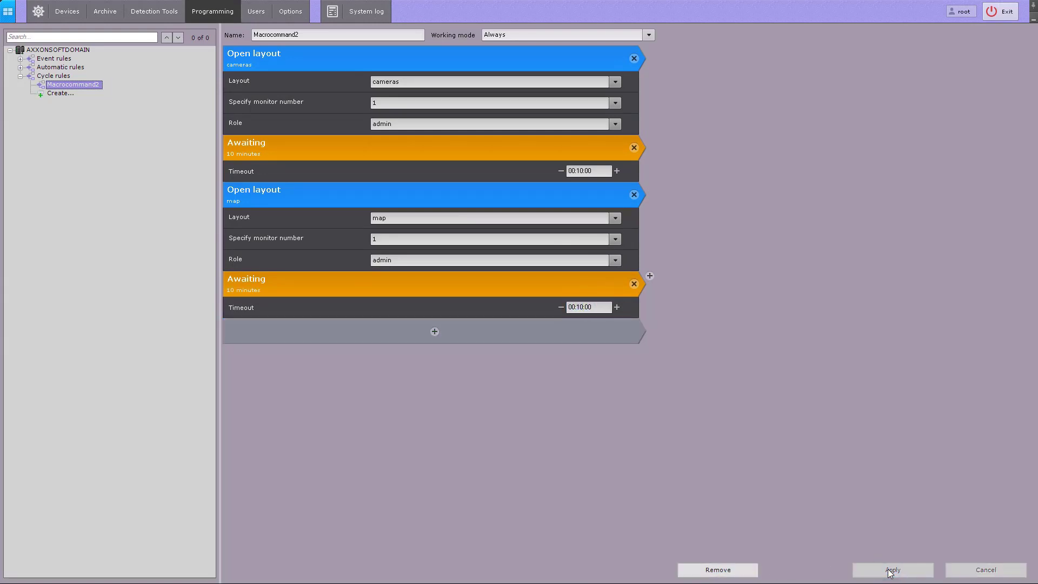